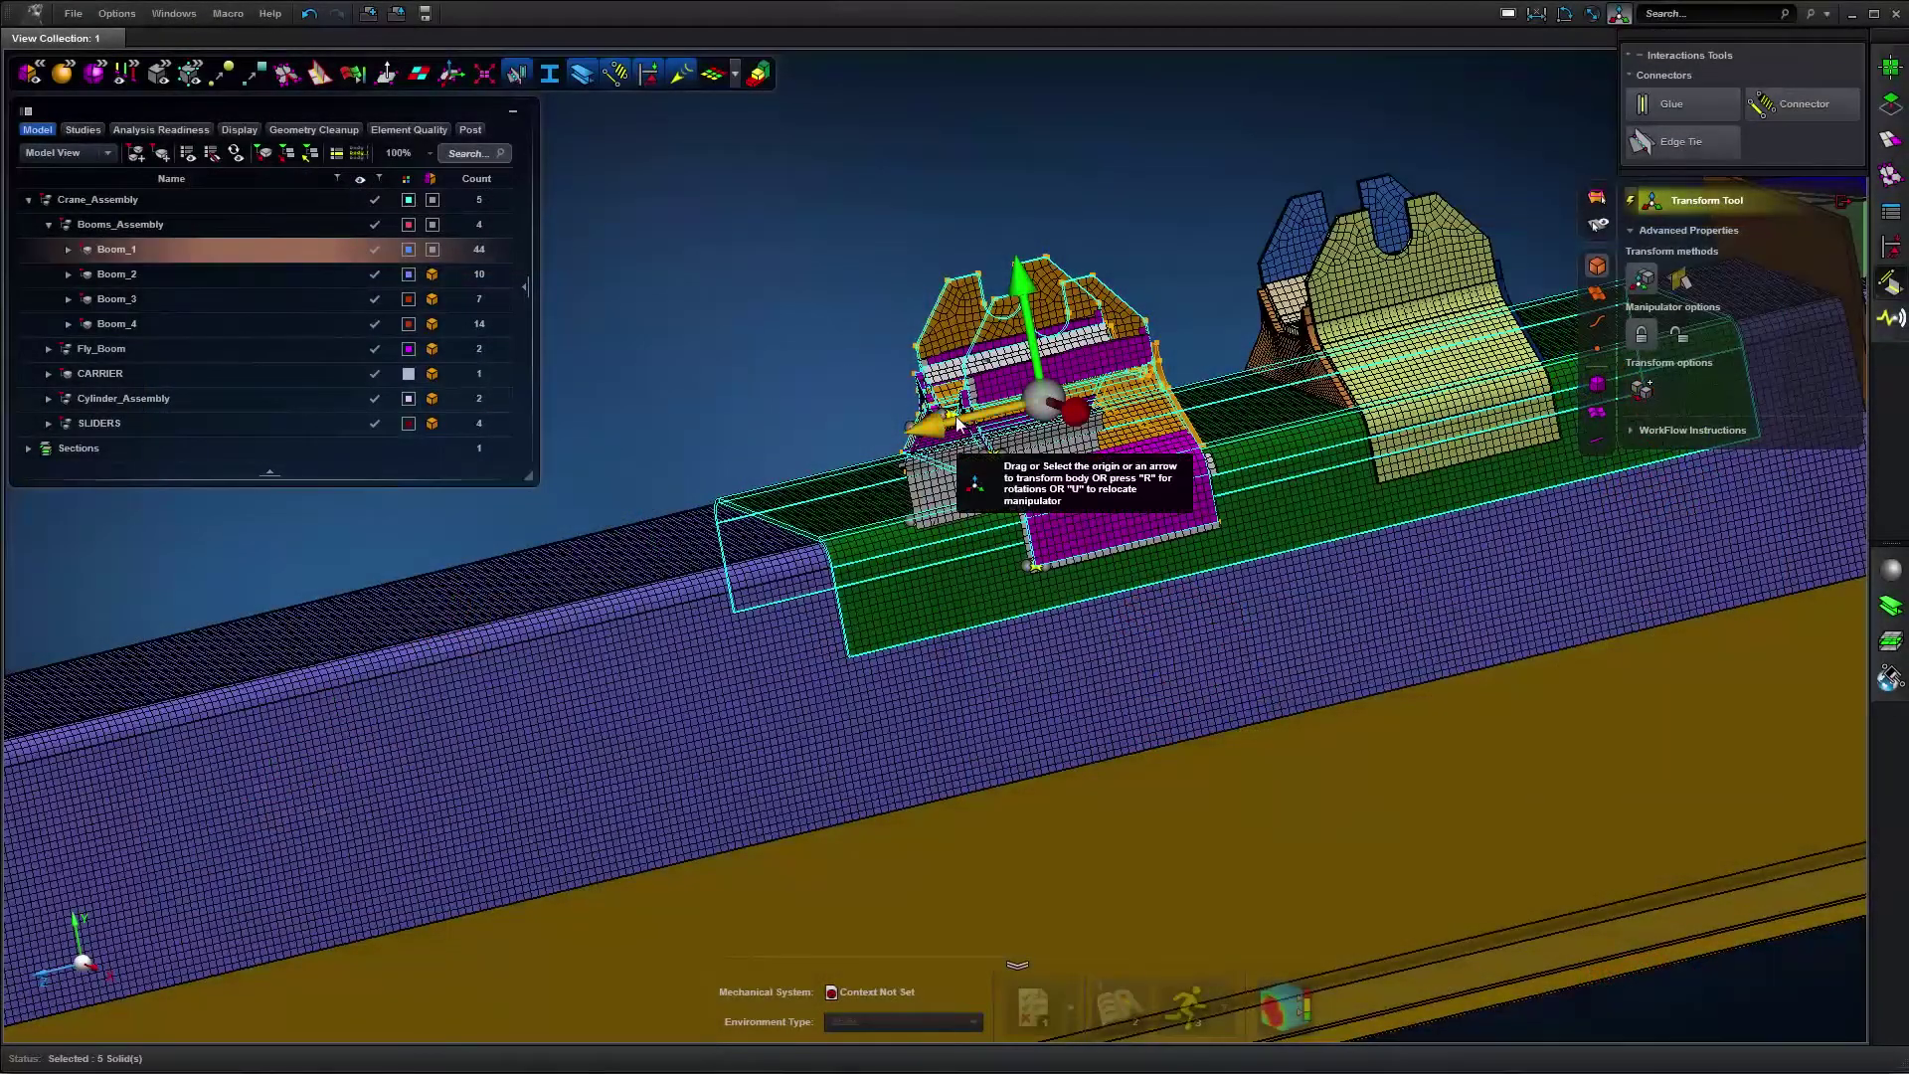
Slide Boom_1 about 96.22 mm along the boom axis, then deselect it.
{"action": "left_click_drag", "start_coordinate": [965, 434], "coordinate": [800, 441]}
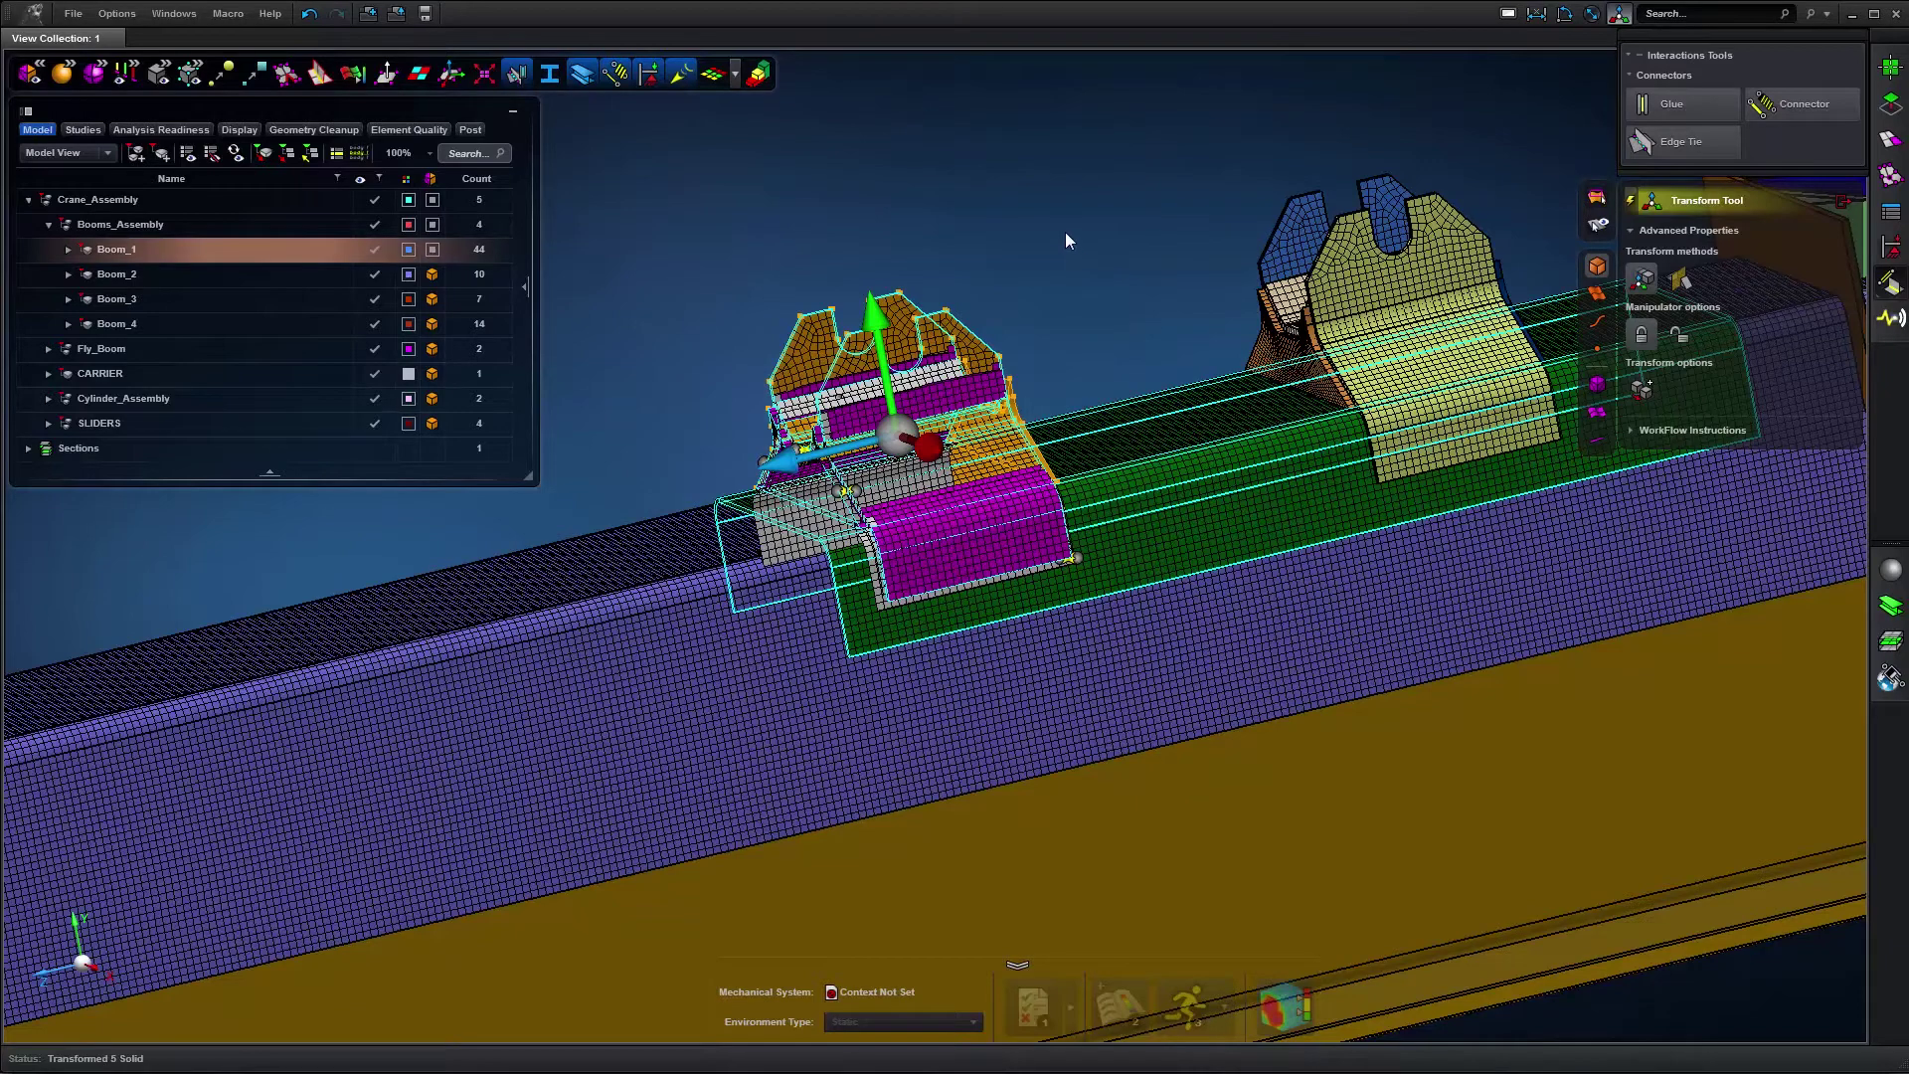
{"action": "left_click", "coordinate": [904, 197]}
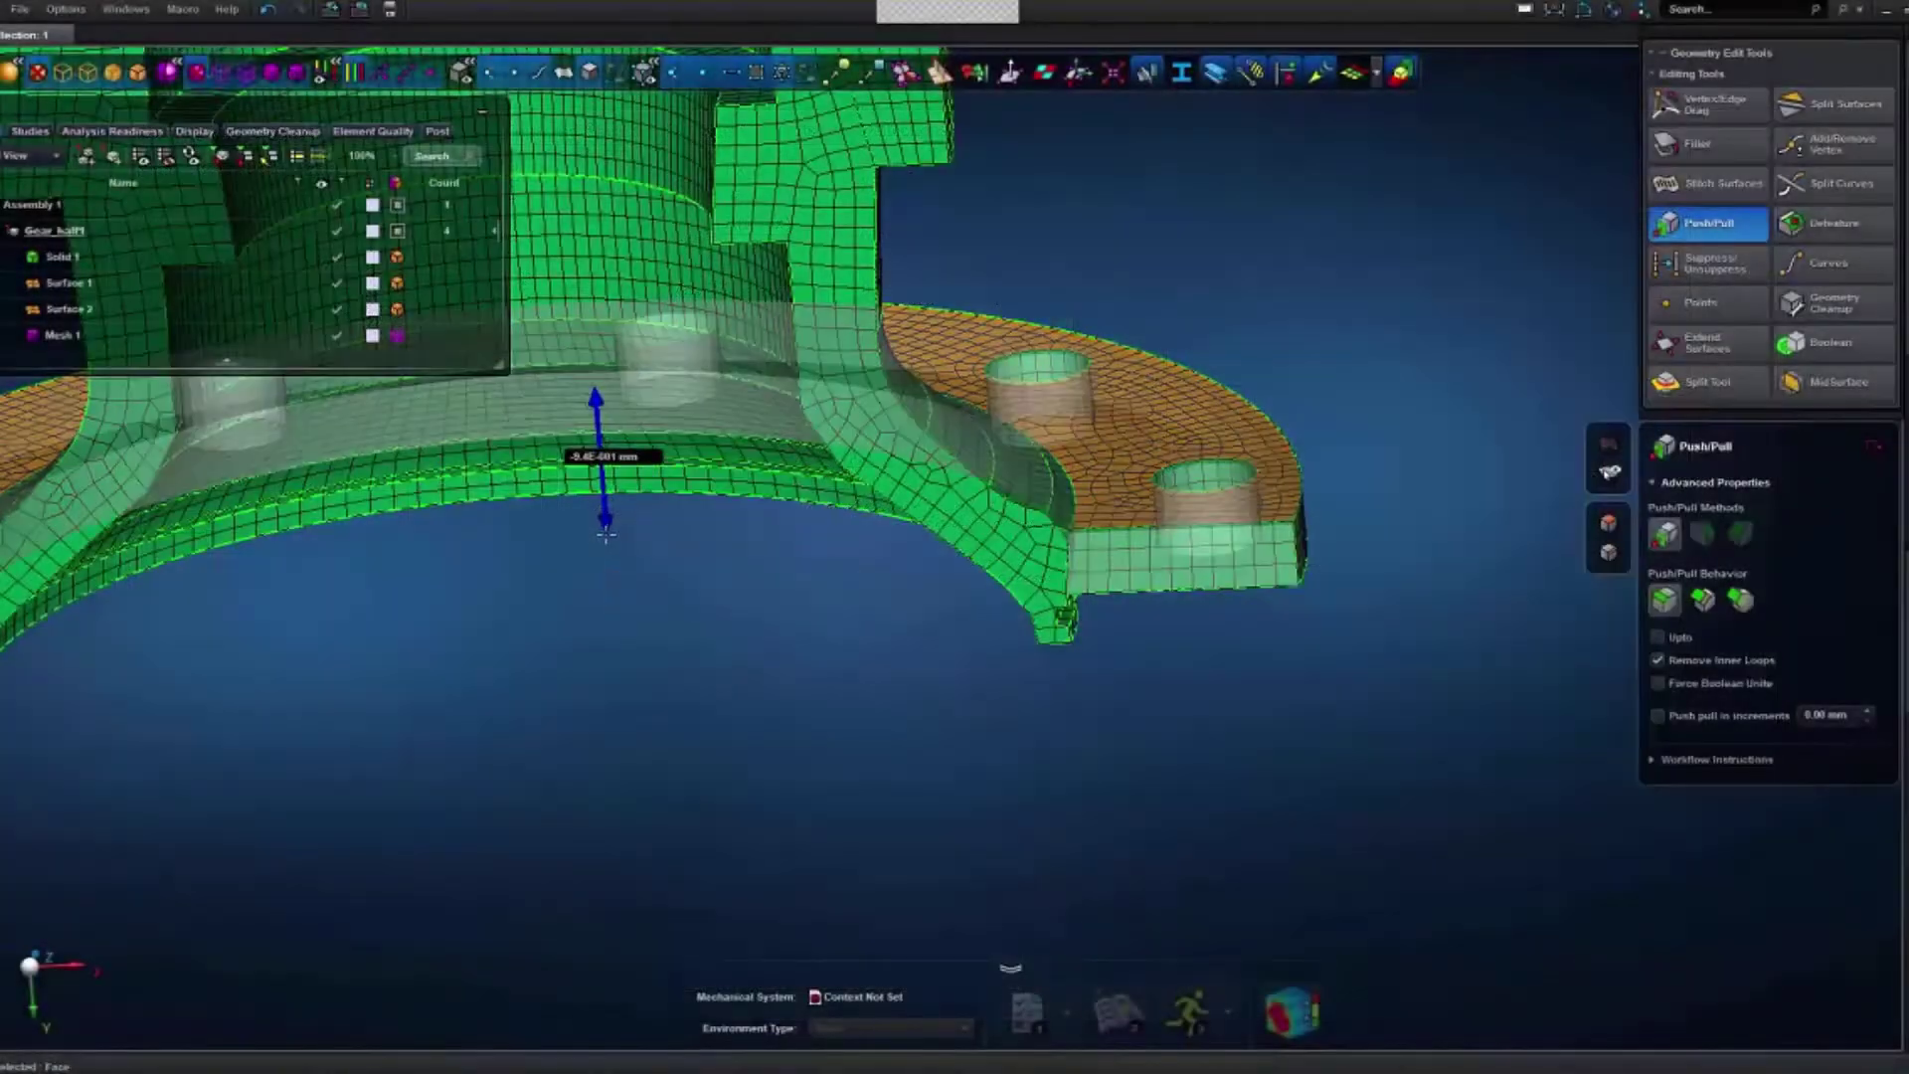
Push the gear hub face to -3.70 mm and extend the four box walls by 50 mm.
{"action": "left_click_drag", "start_coordinate": [606, 534], "coordinate": [1330, 684]}
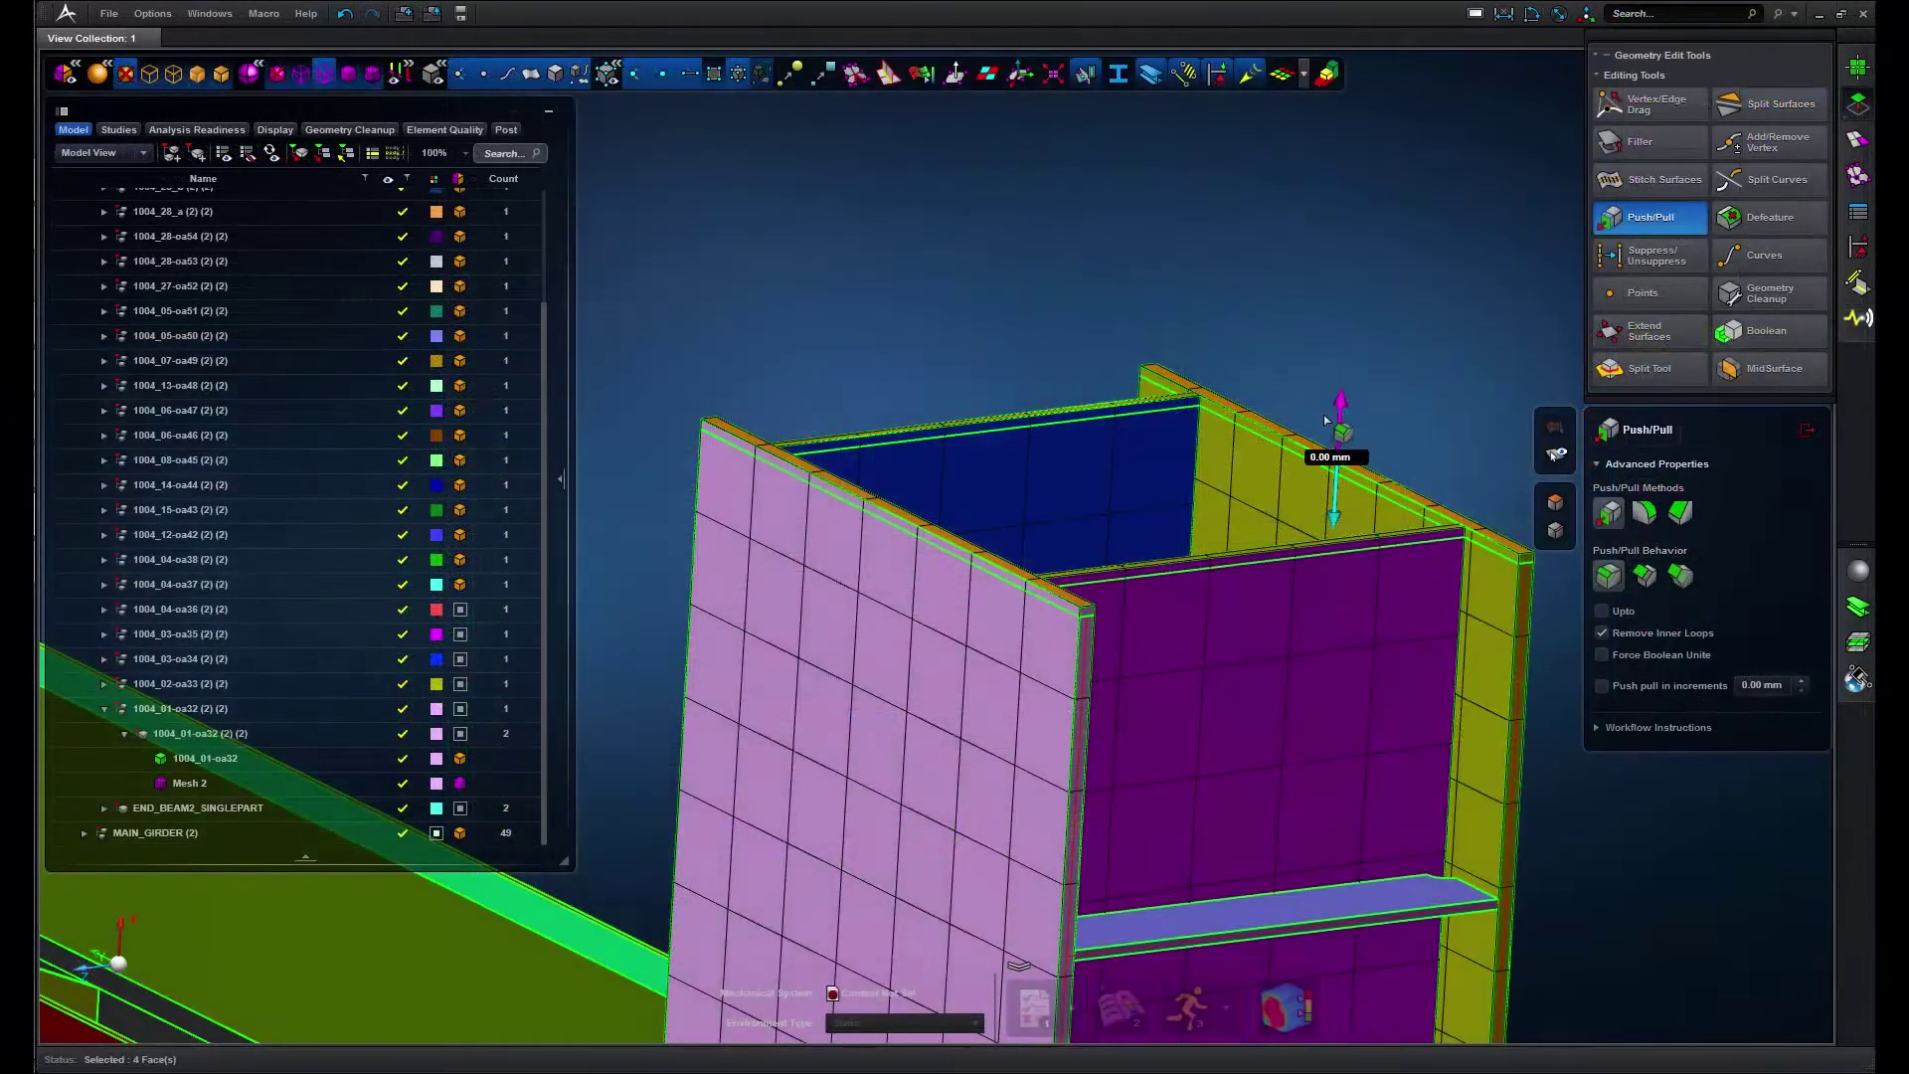
{"action": "left_click", "coordinate": [1332, 456]}
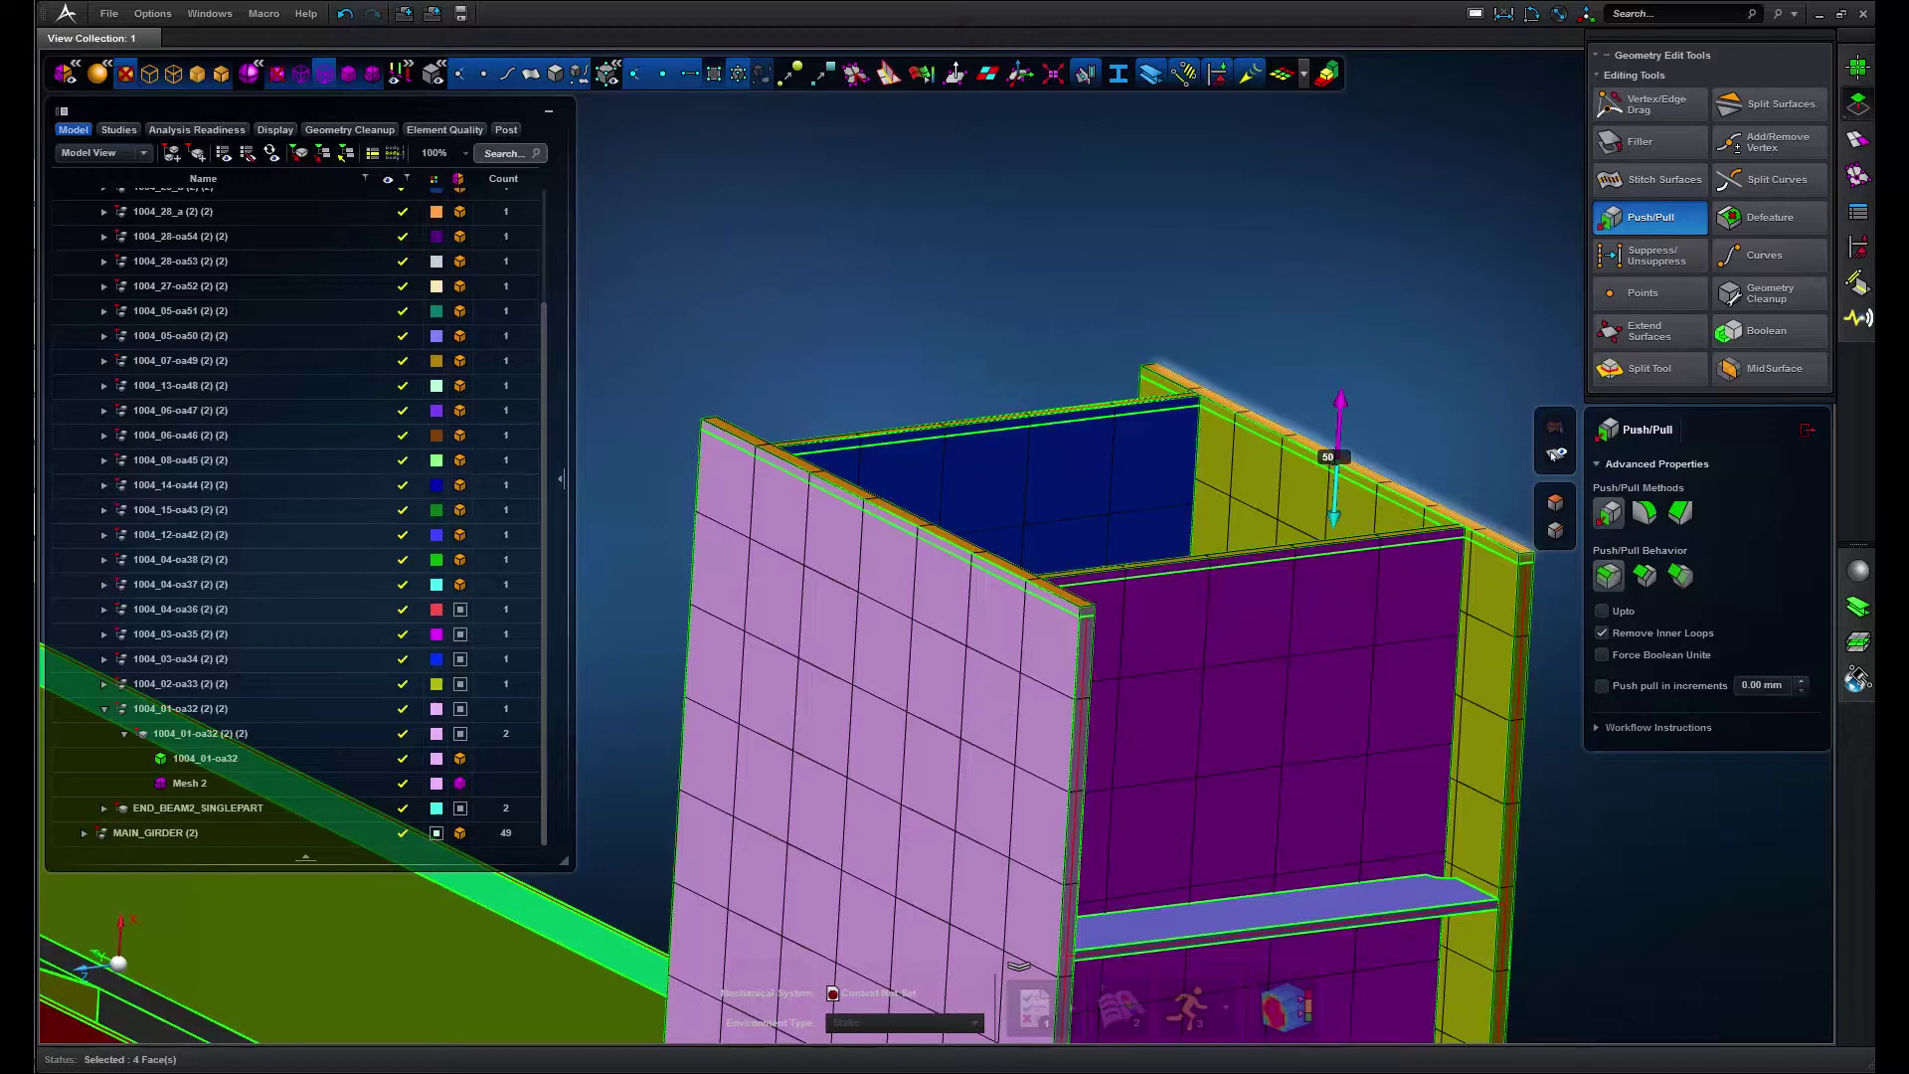
{"action": "type", "text": "50"}
{"action": "key", "text": "Return"}
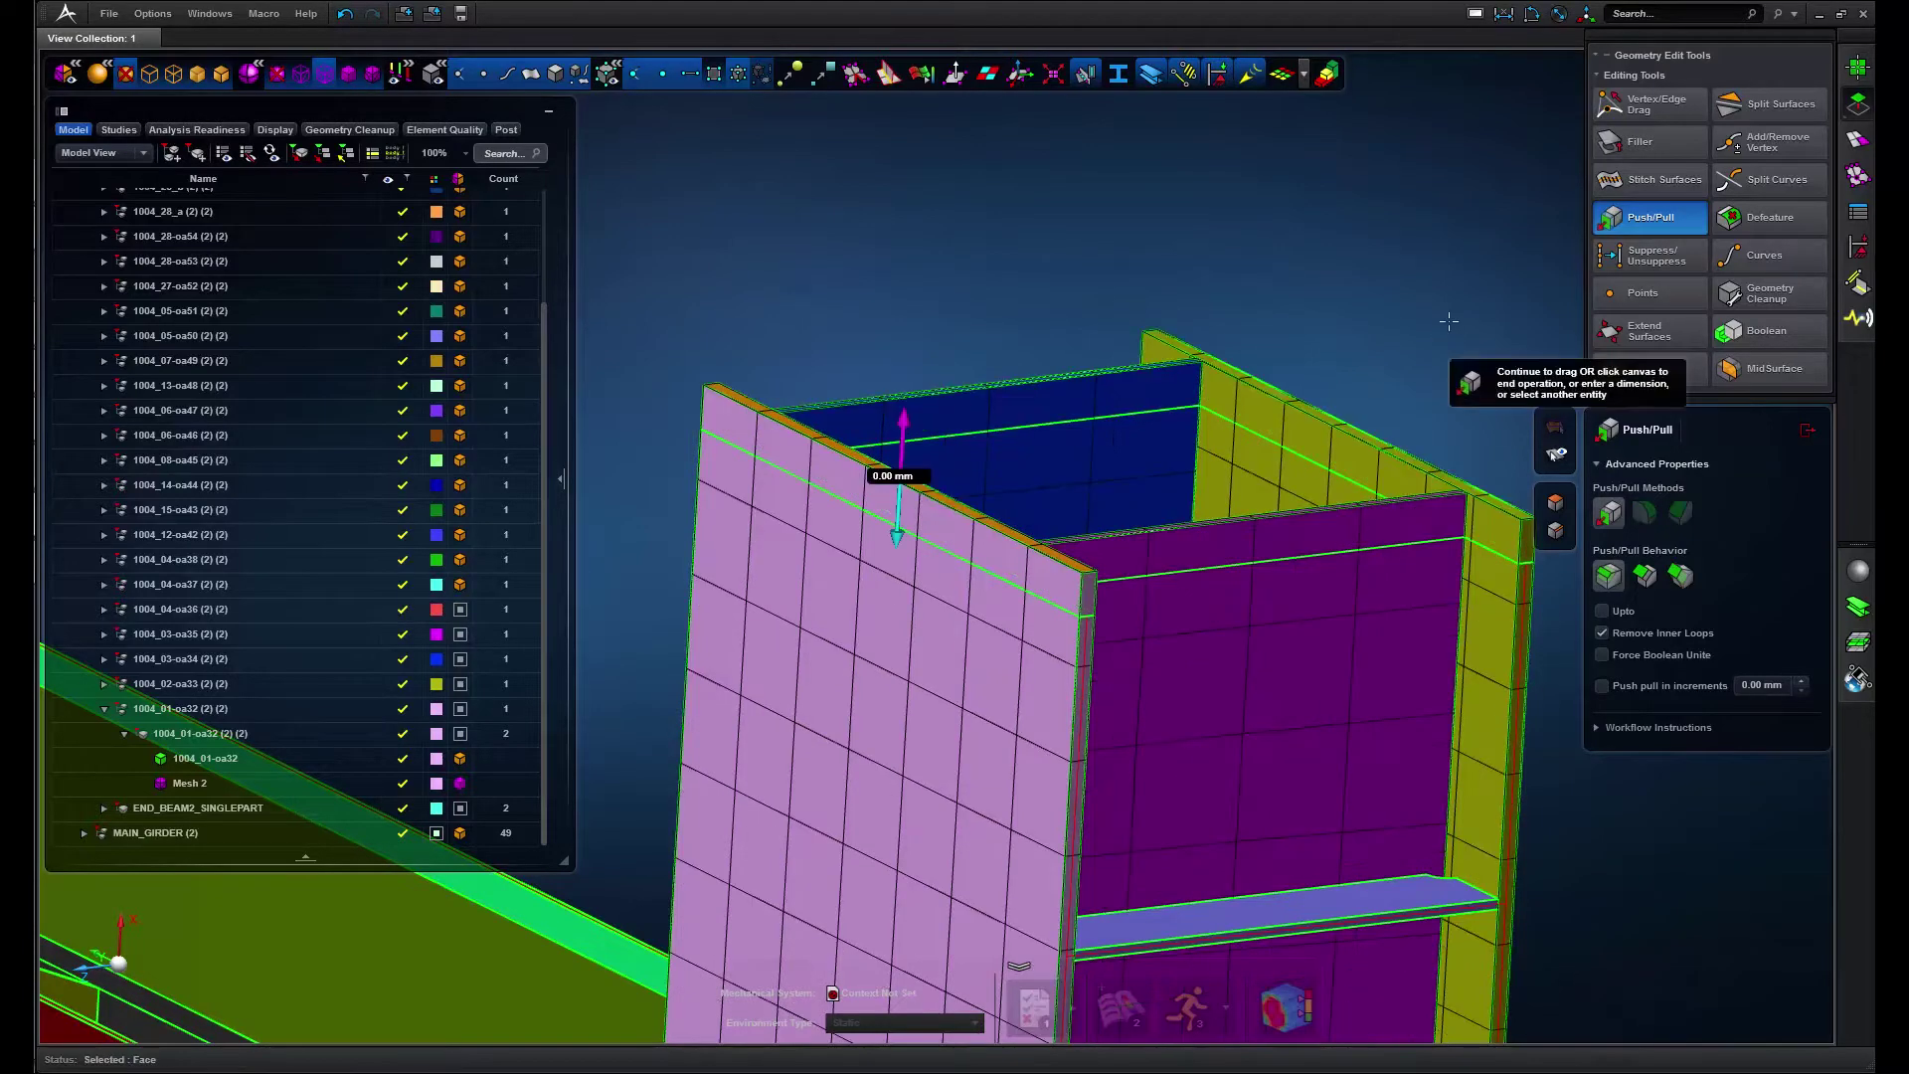
{"action": "scroll", "coordinate": [1184, 414], "scroll_direction": "up", "scroll_amount": 2}
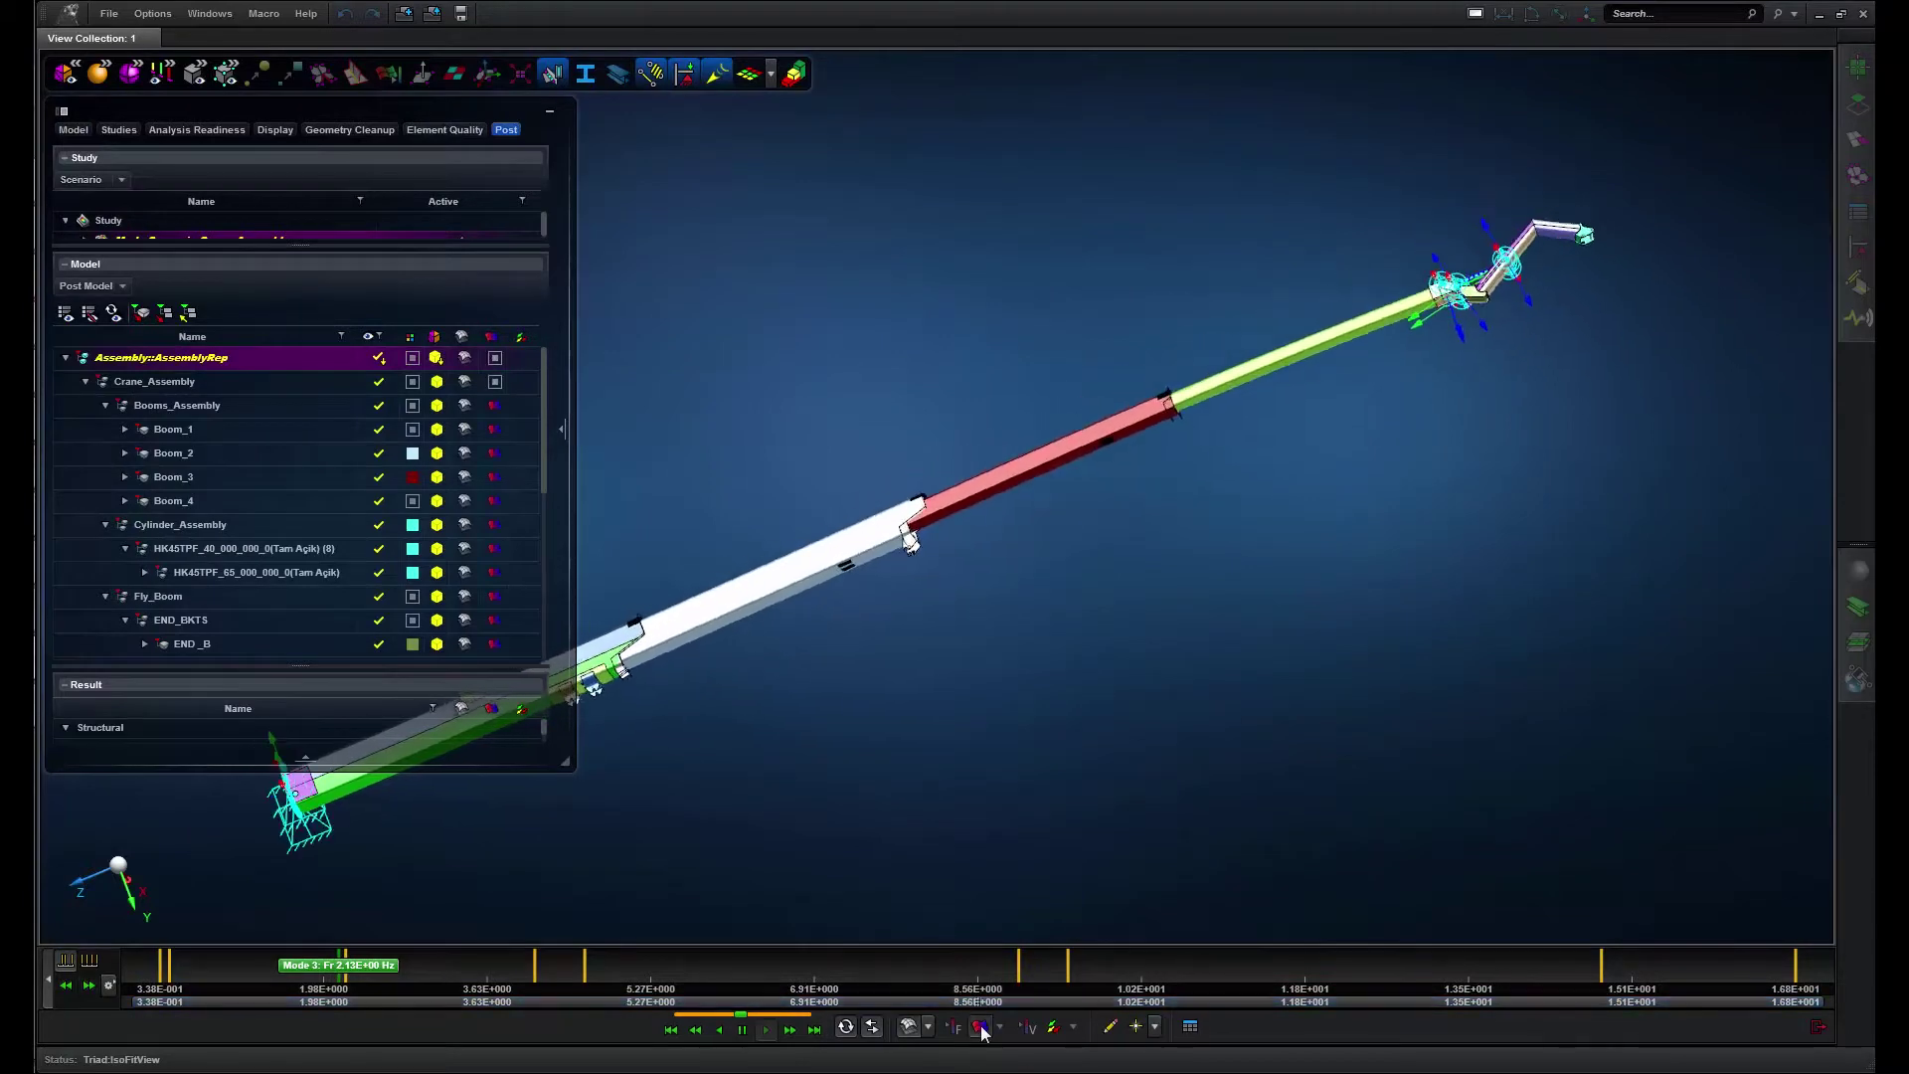
Show the crane boom results as a contour fringe plot of Element Strain Energy.
{"action": "left_click", "coordinate": [980, 1027]}
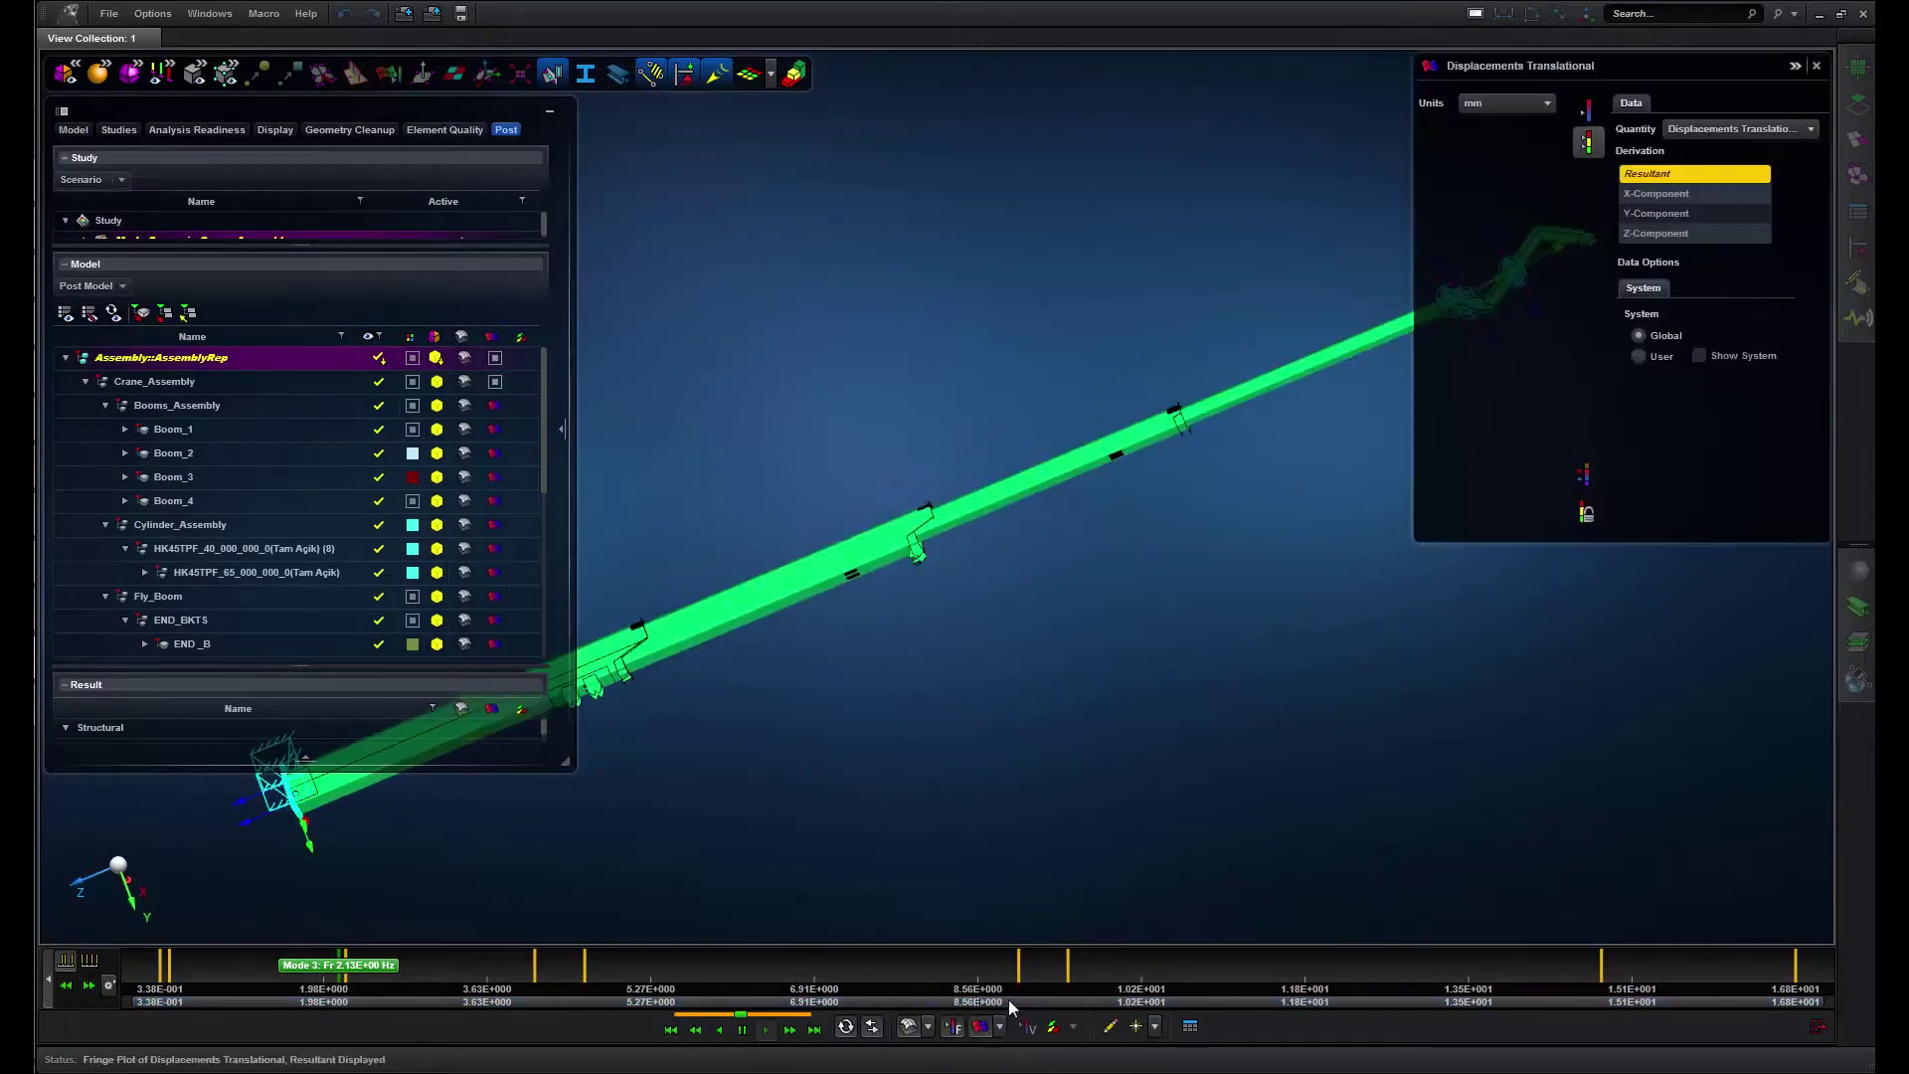
{"action": "left_click", "coordinate": [1775, 129]}
{"action": "left_click", "coordinate": [1728, 154]}
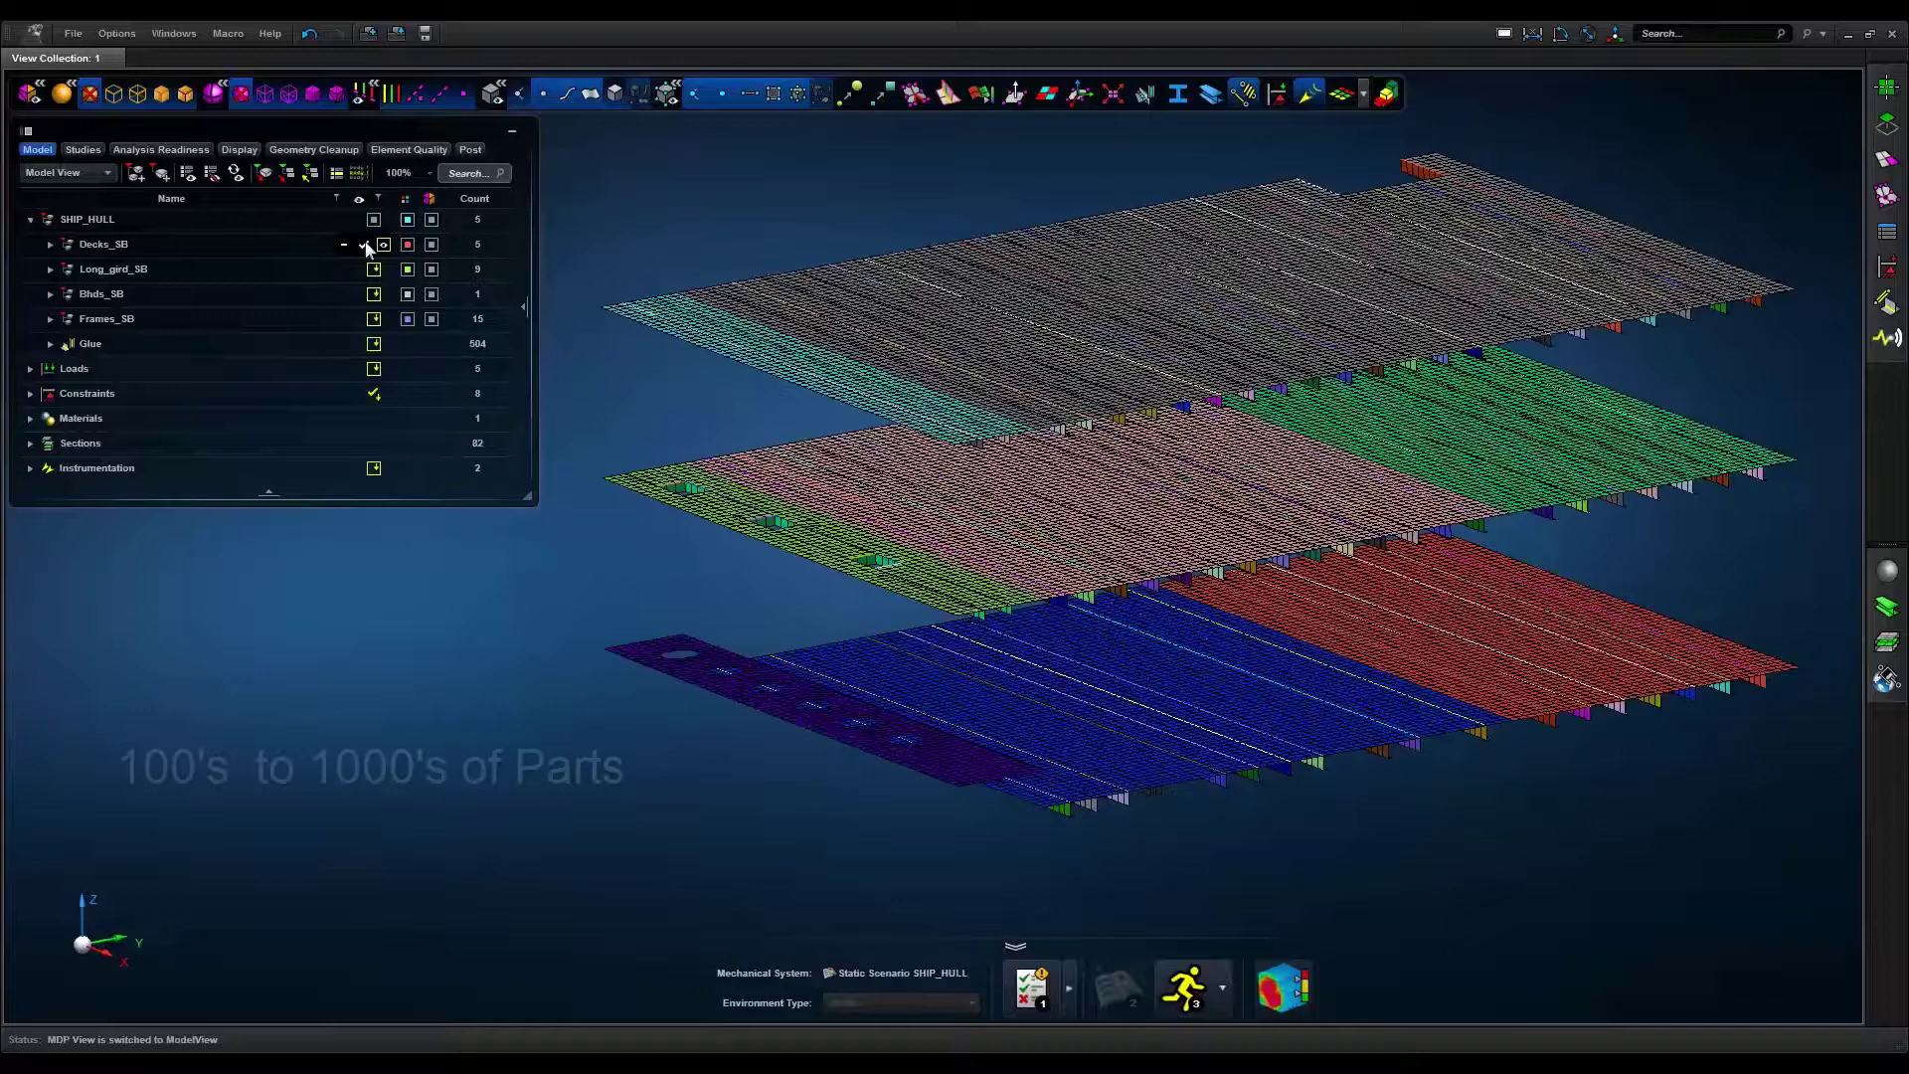
Make Long_gird_SB, Bhds_SB, Frames_SB and Glue visible in the Model tree.
{"action": "left_click", "coordinate": [365, 271]}
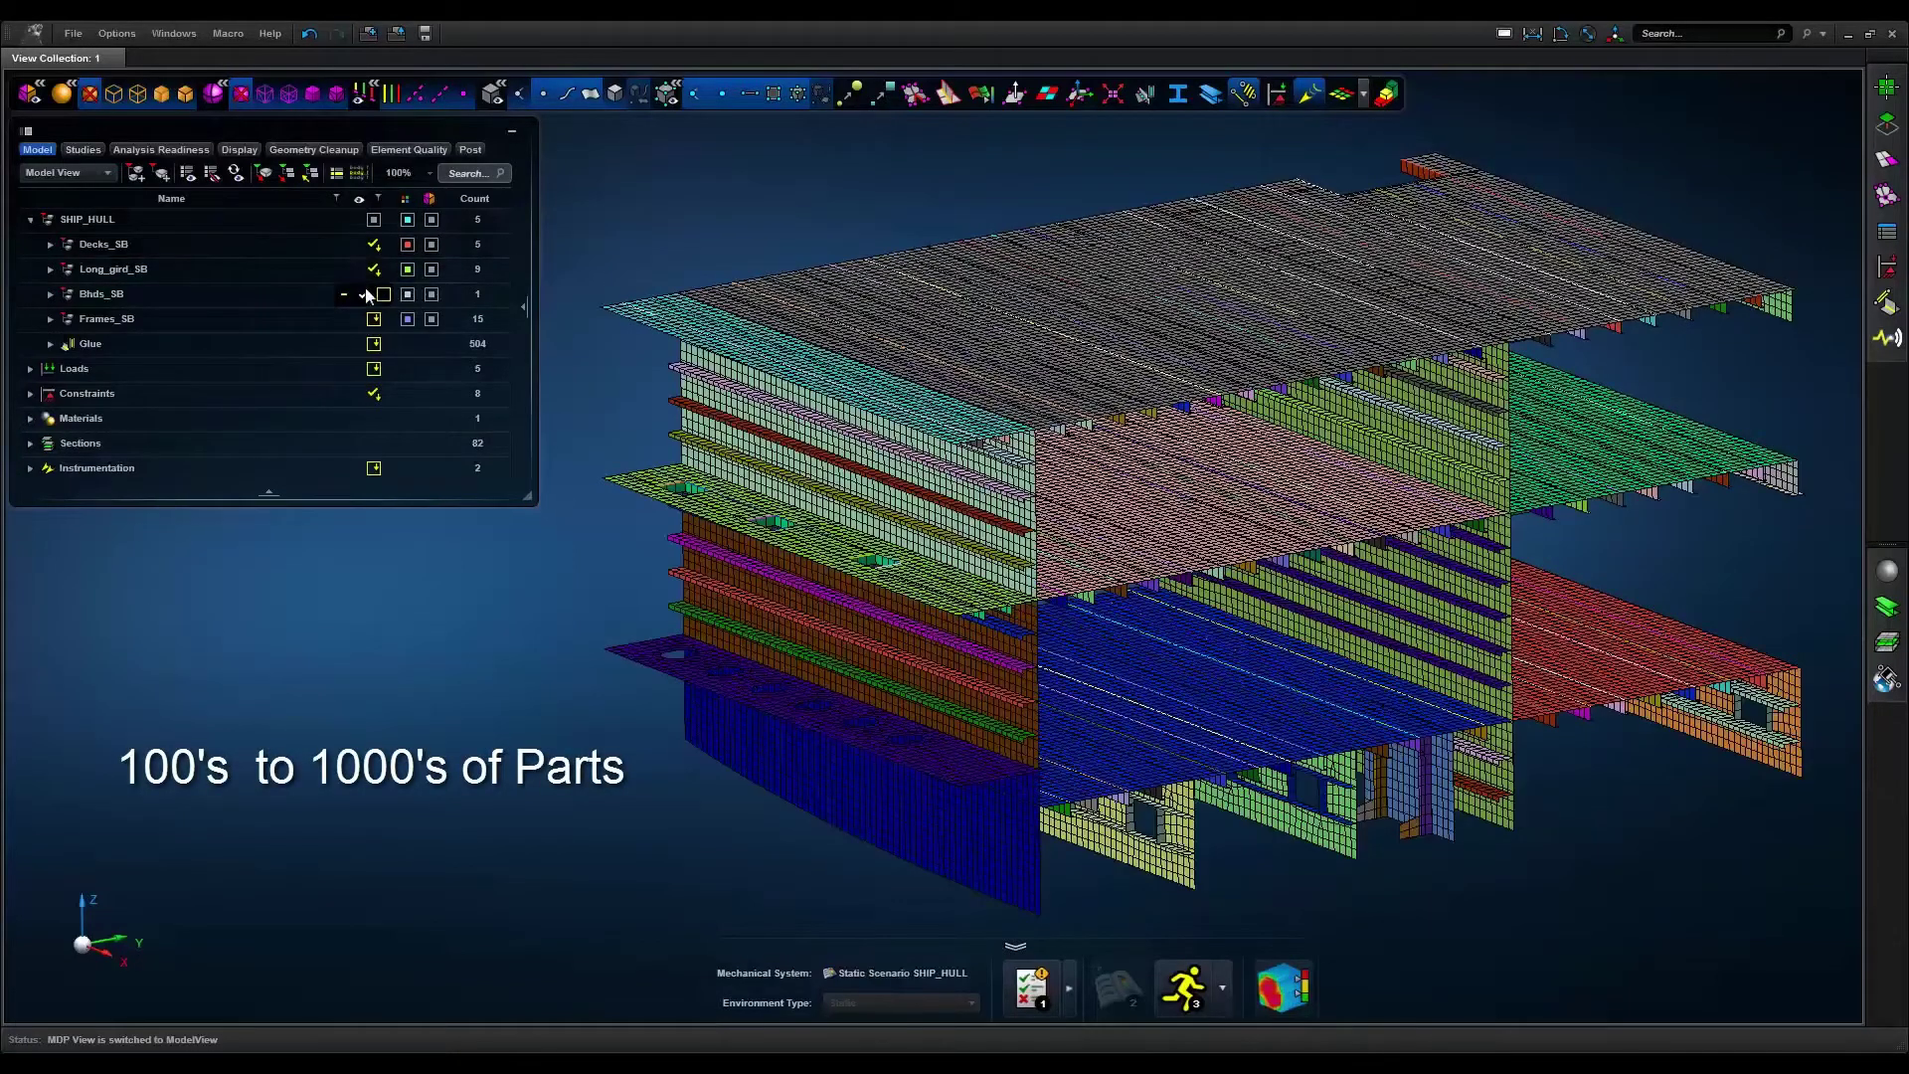
{"action": "left_click", "coordinate": [365, 298]}
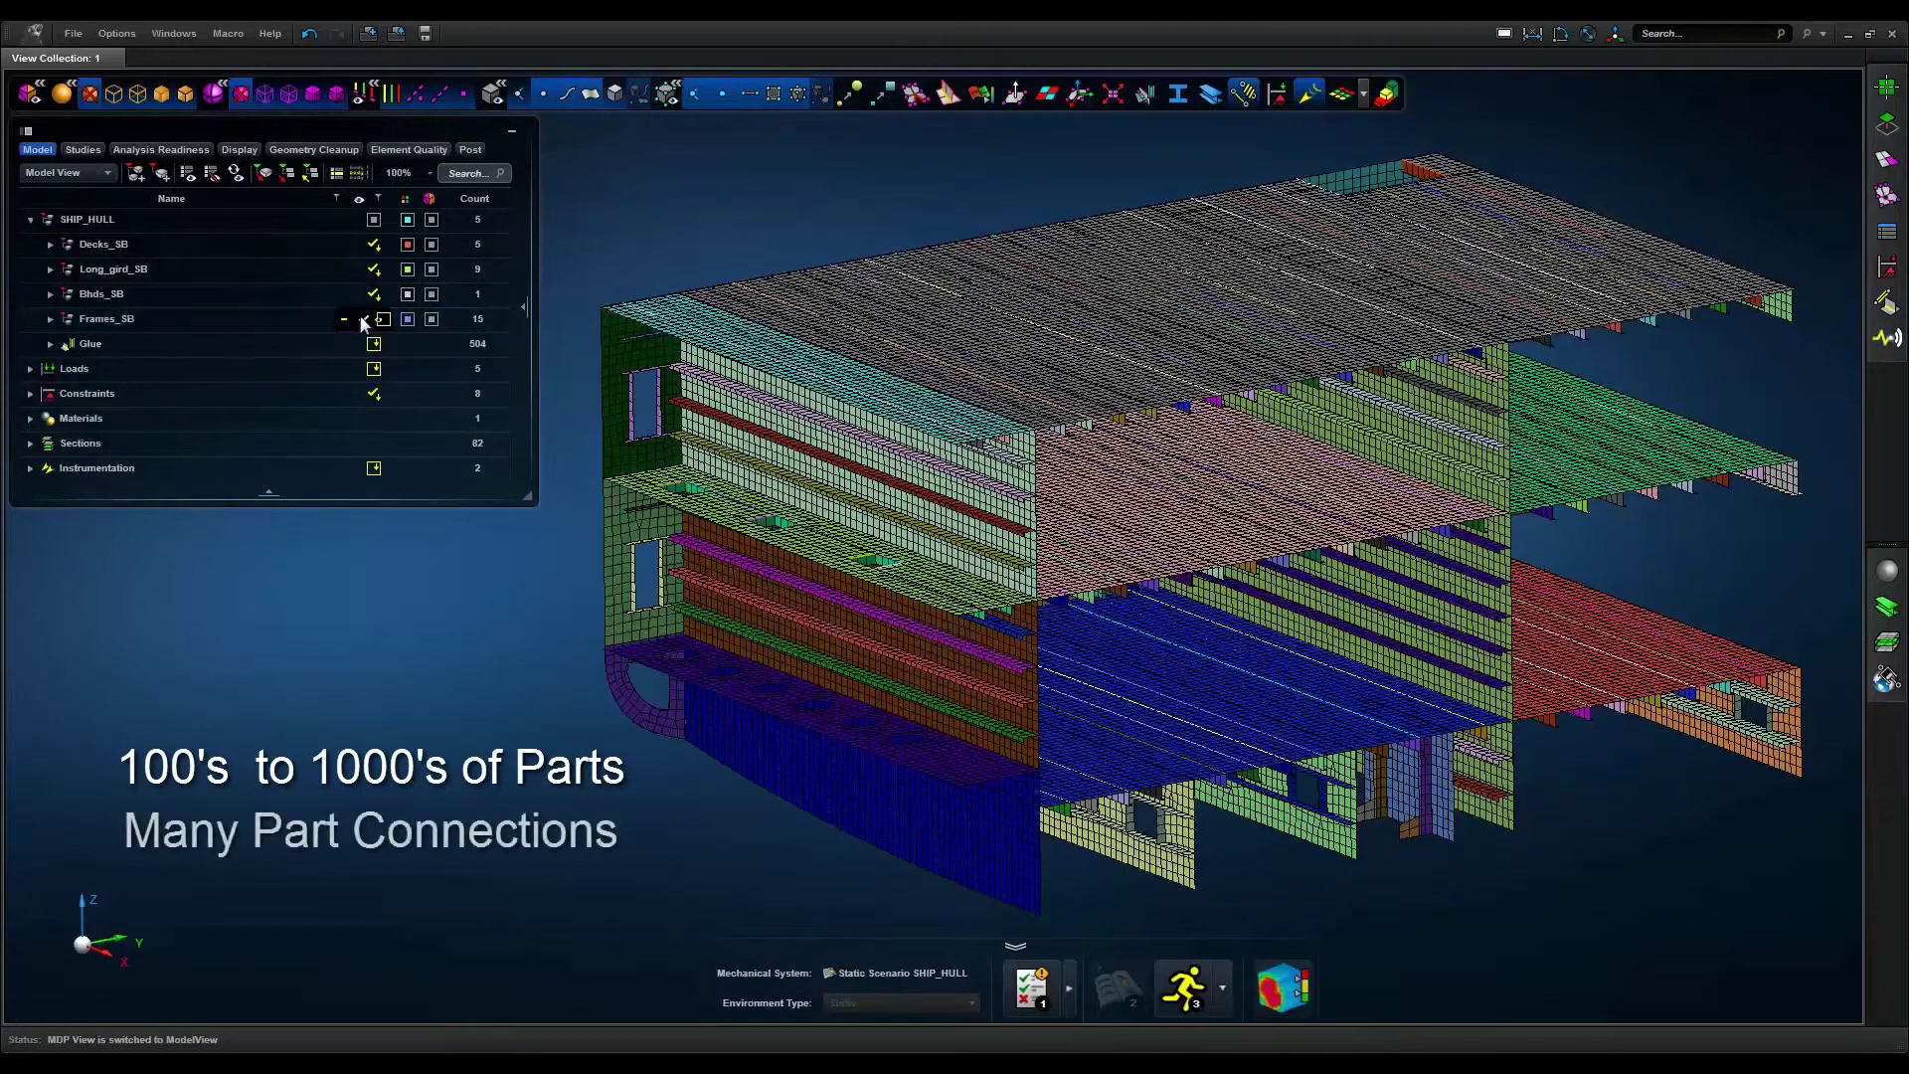
{"action": "left_click", "coordinate": [365, 320]}
{"action": "left_click", "coordinate": [374, 344]}
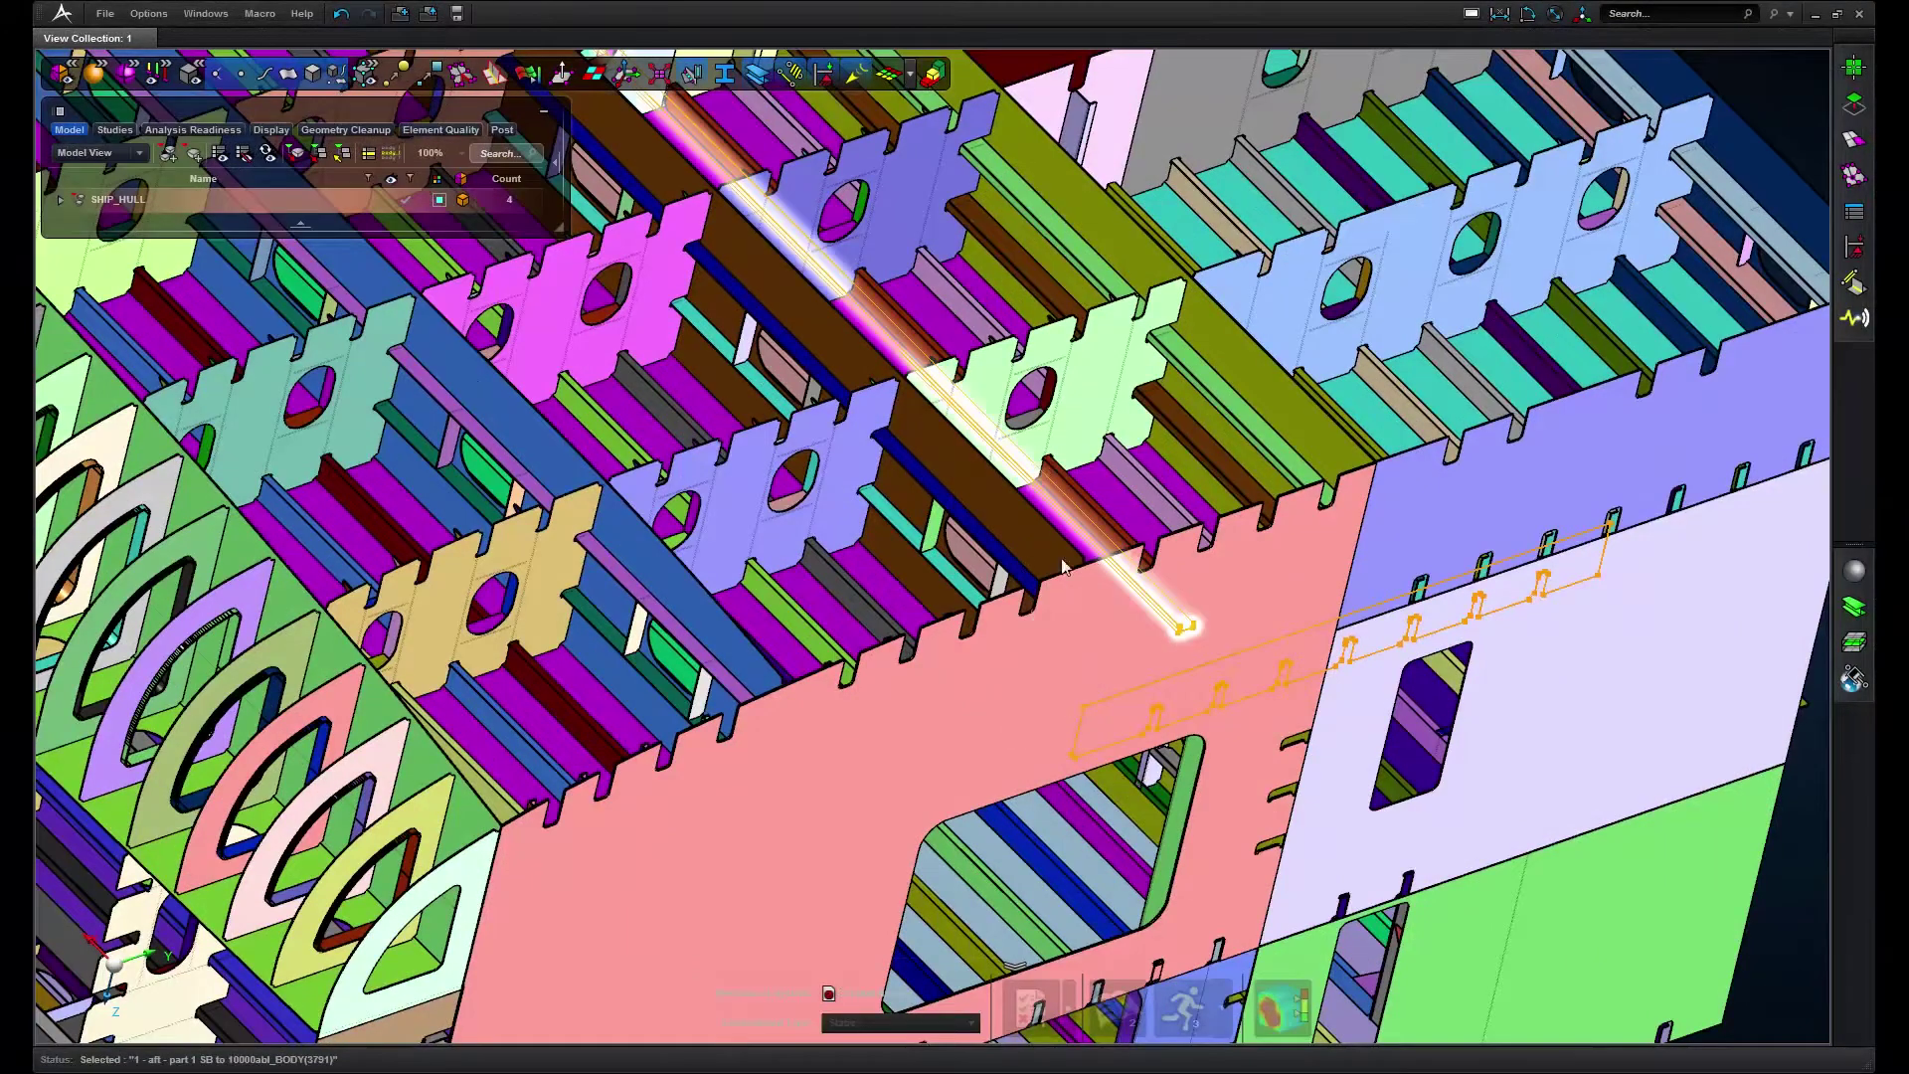
Create 57 mid-surfaces from the hull's solid plates with the MidSurface tool.
{"action": "scroll", "coordinate": [1062, 567], "scroll_direction": "up", "scroll_amount": 10}
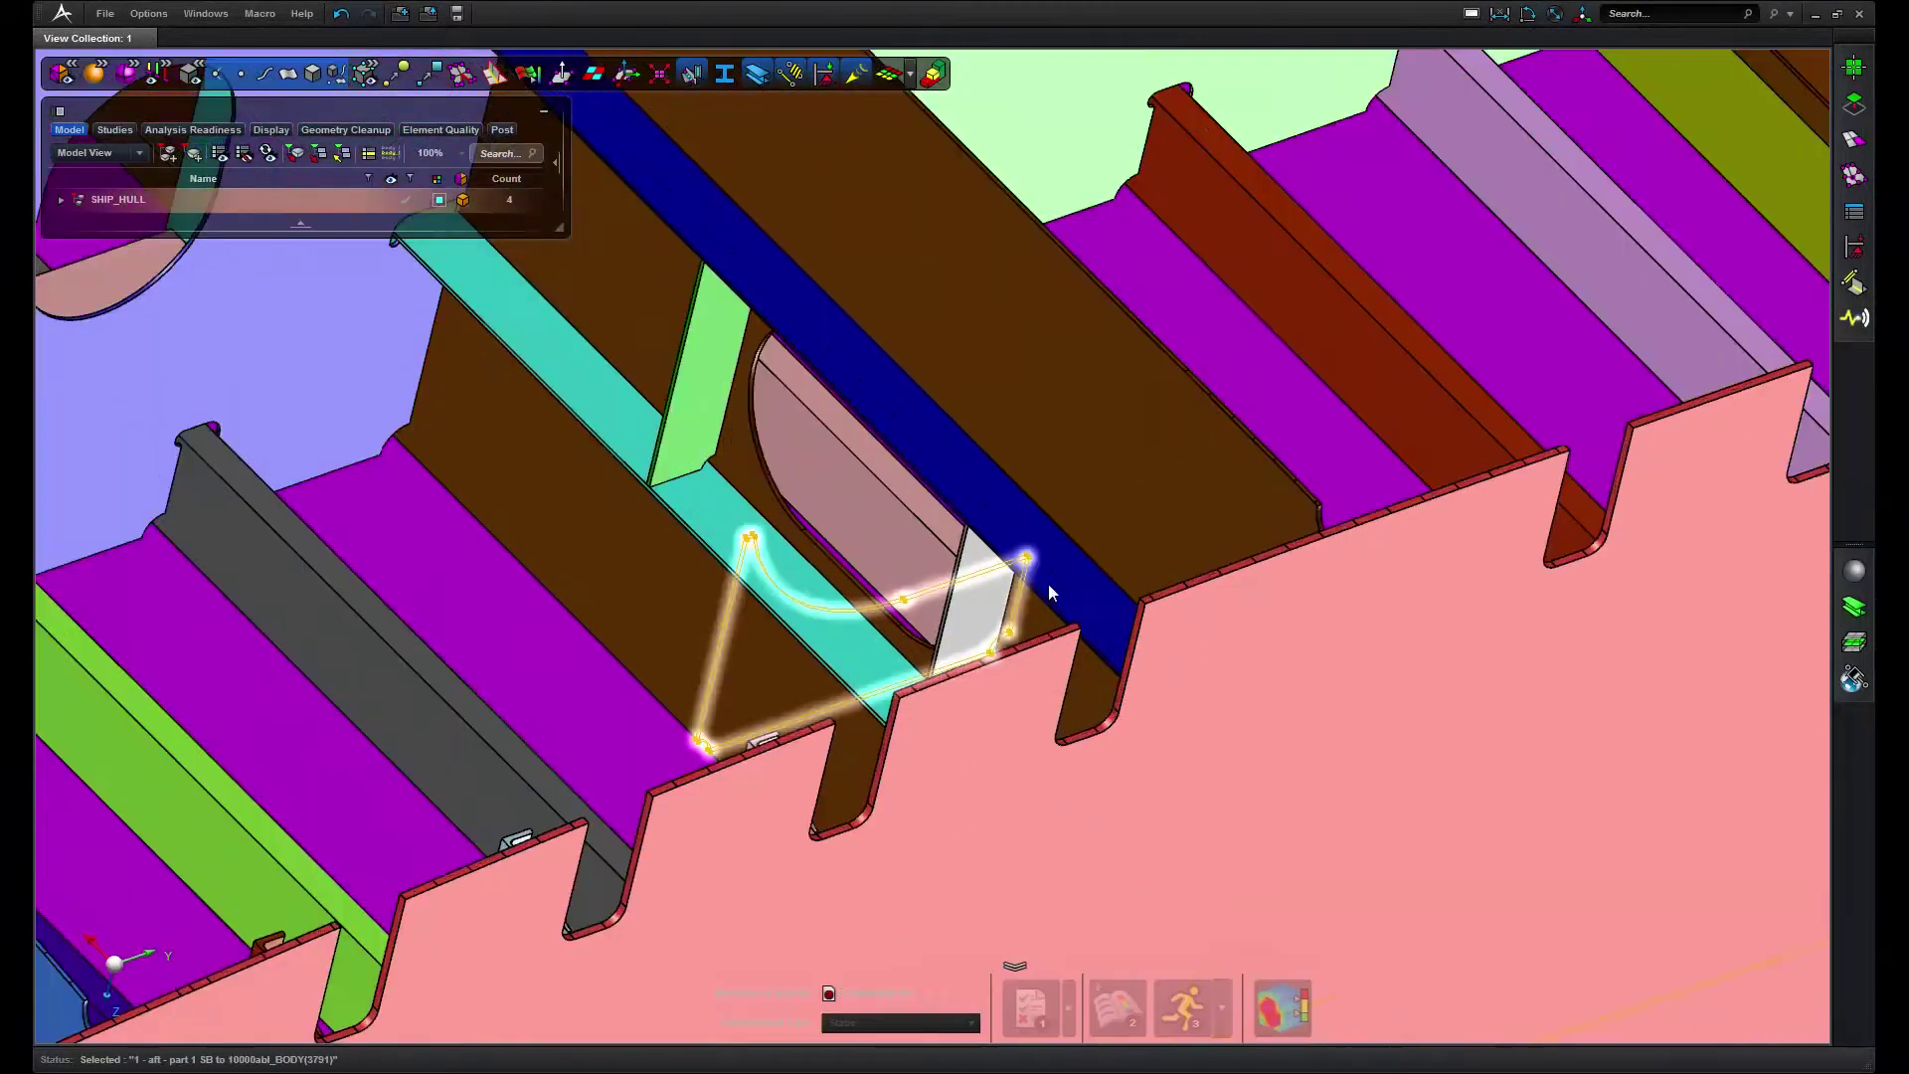
{"action": "key", "text": "m"}
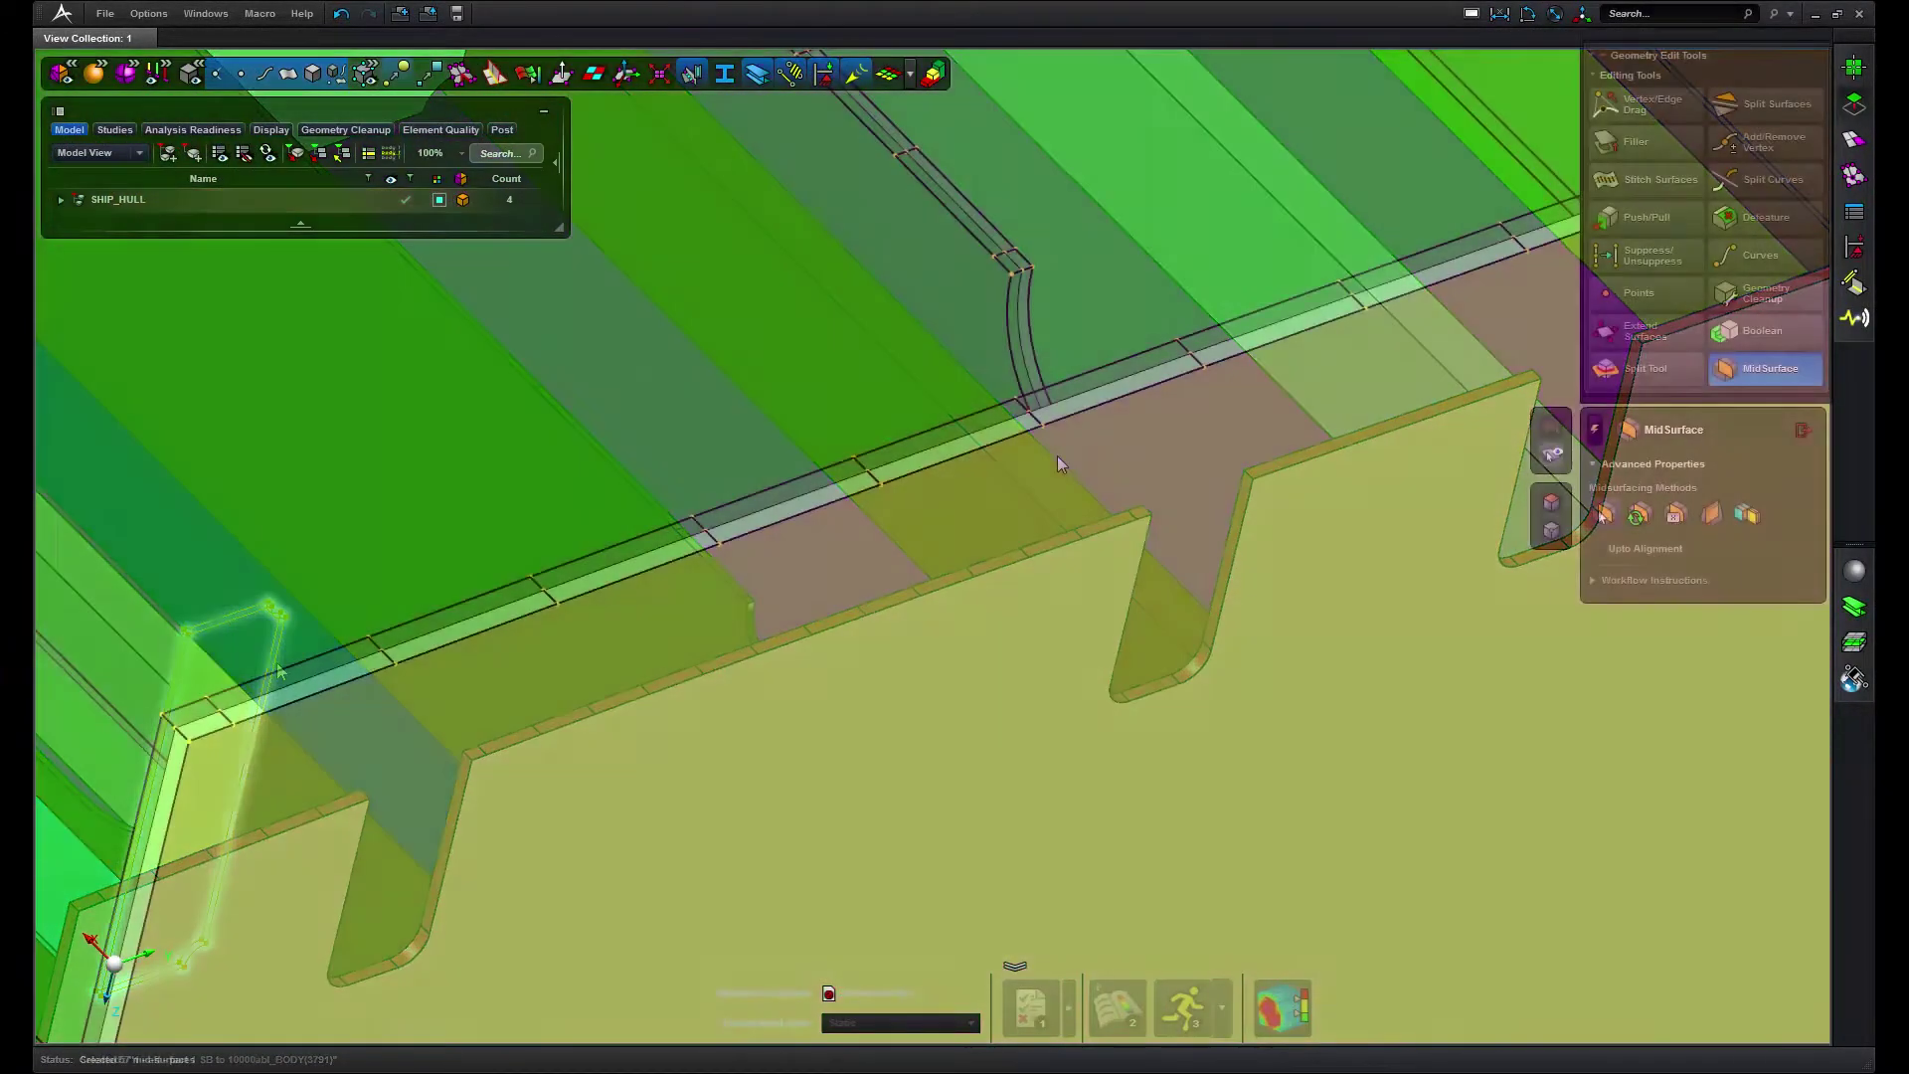
{"action": "left_click", "coordinate": [314, 76]}
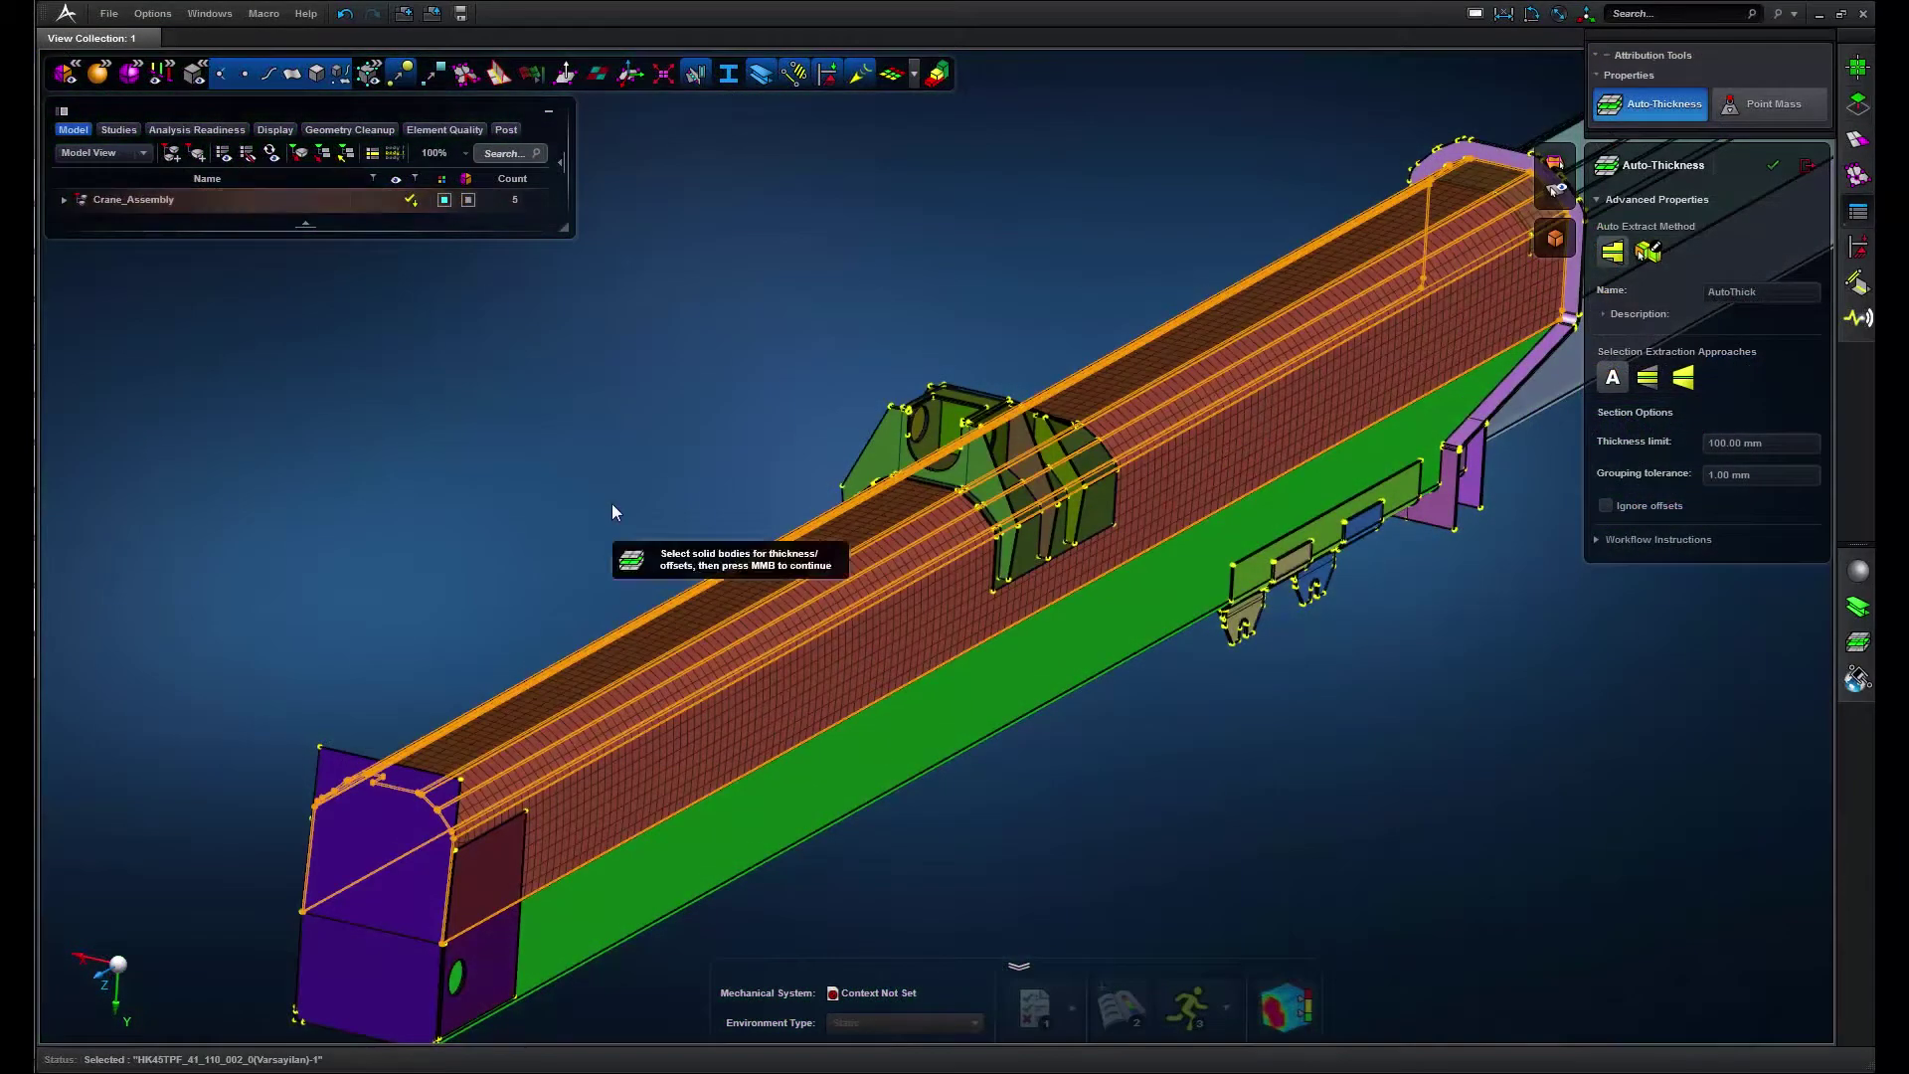
{"action": "middle_click", "coordinate": [609, 502]}
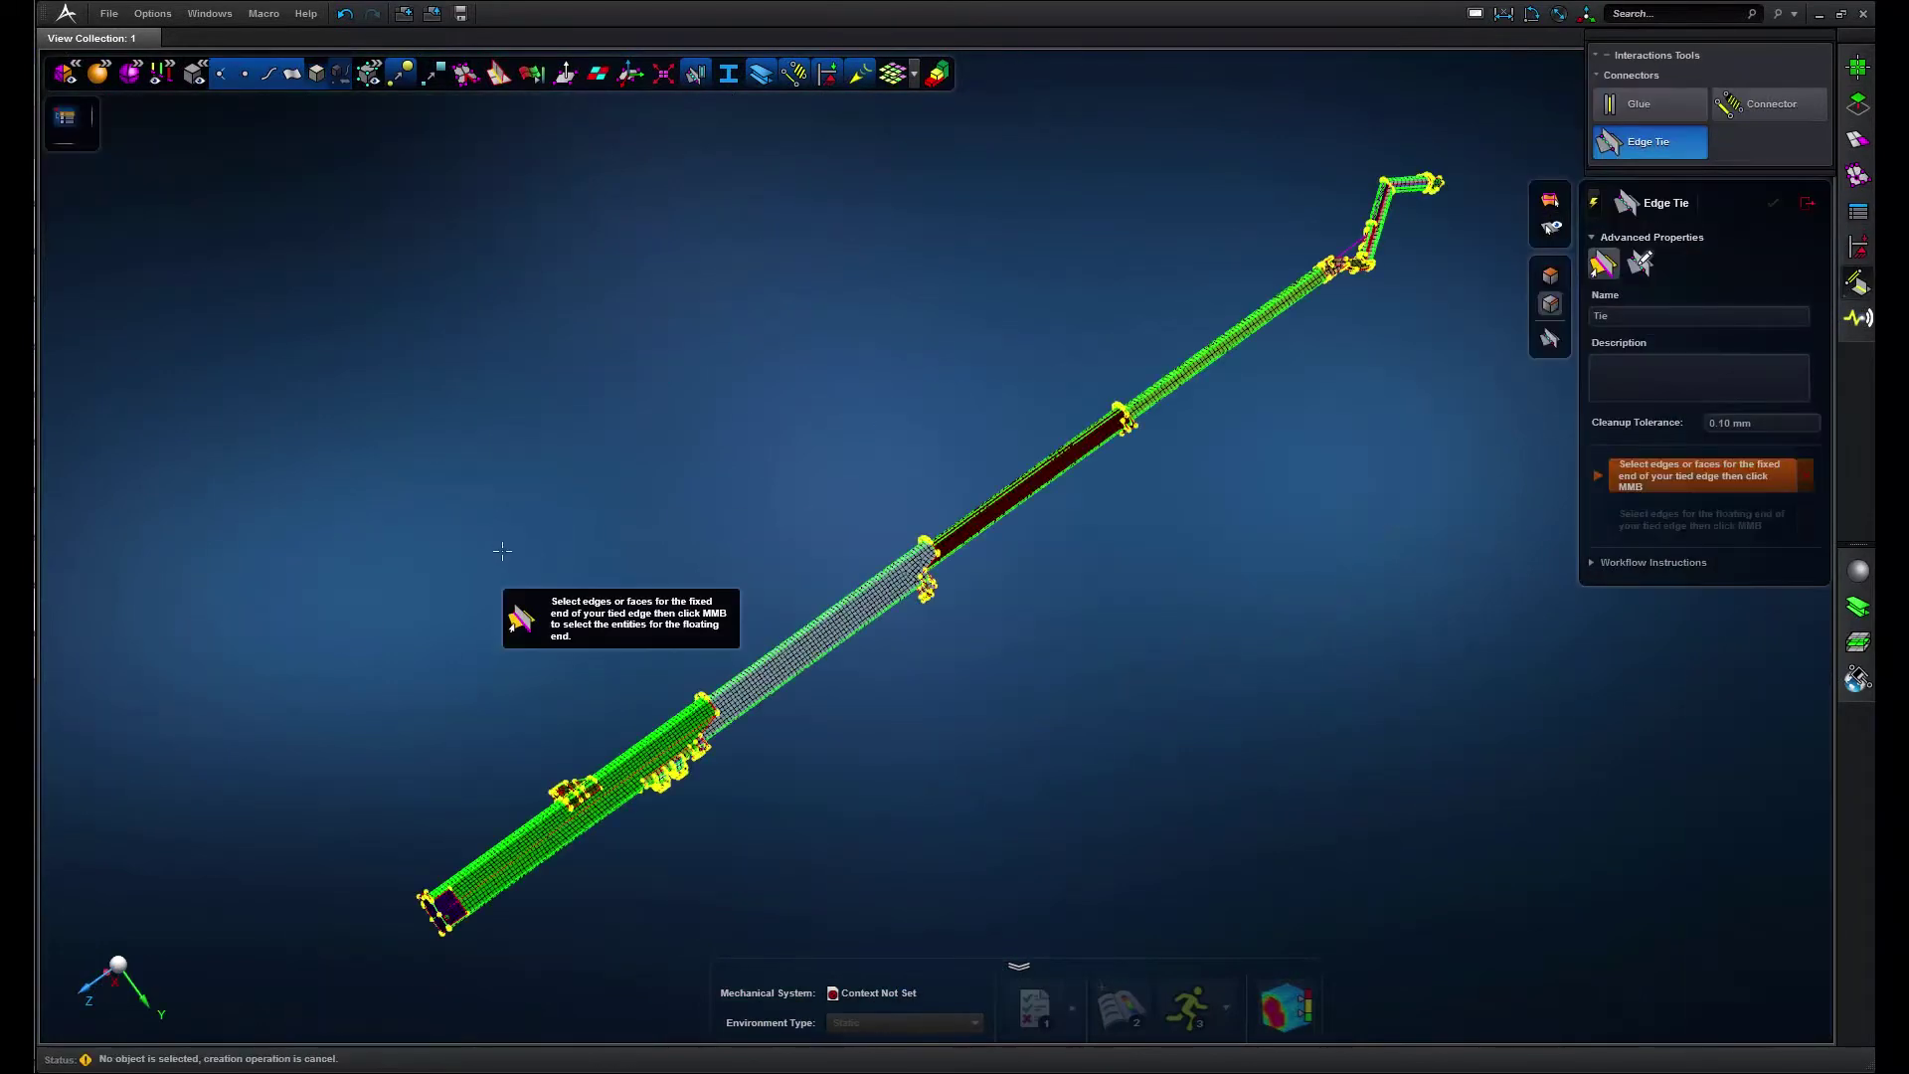
Glue the small bracket onto the green beam with the Glue tool.
{"action": "left_click", "coordinate": [1621, 106]}
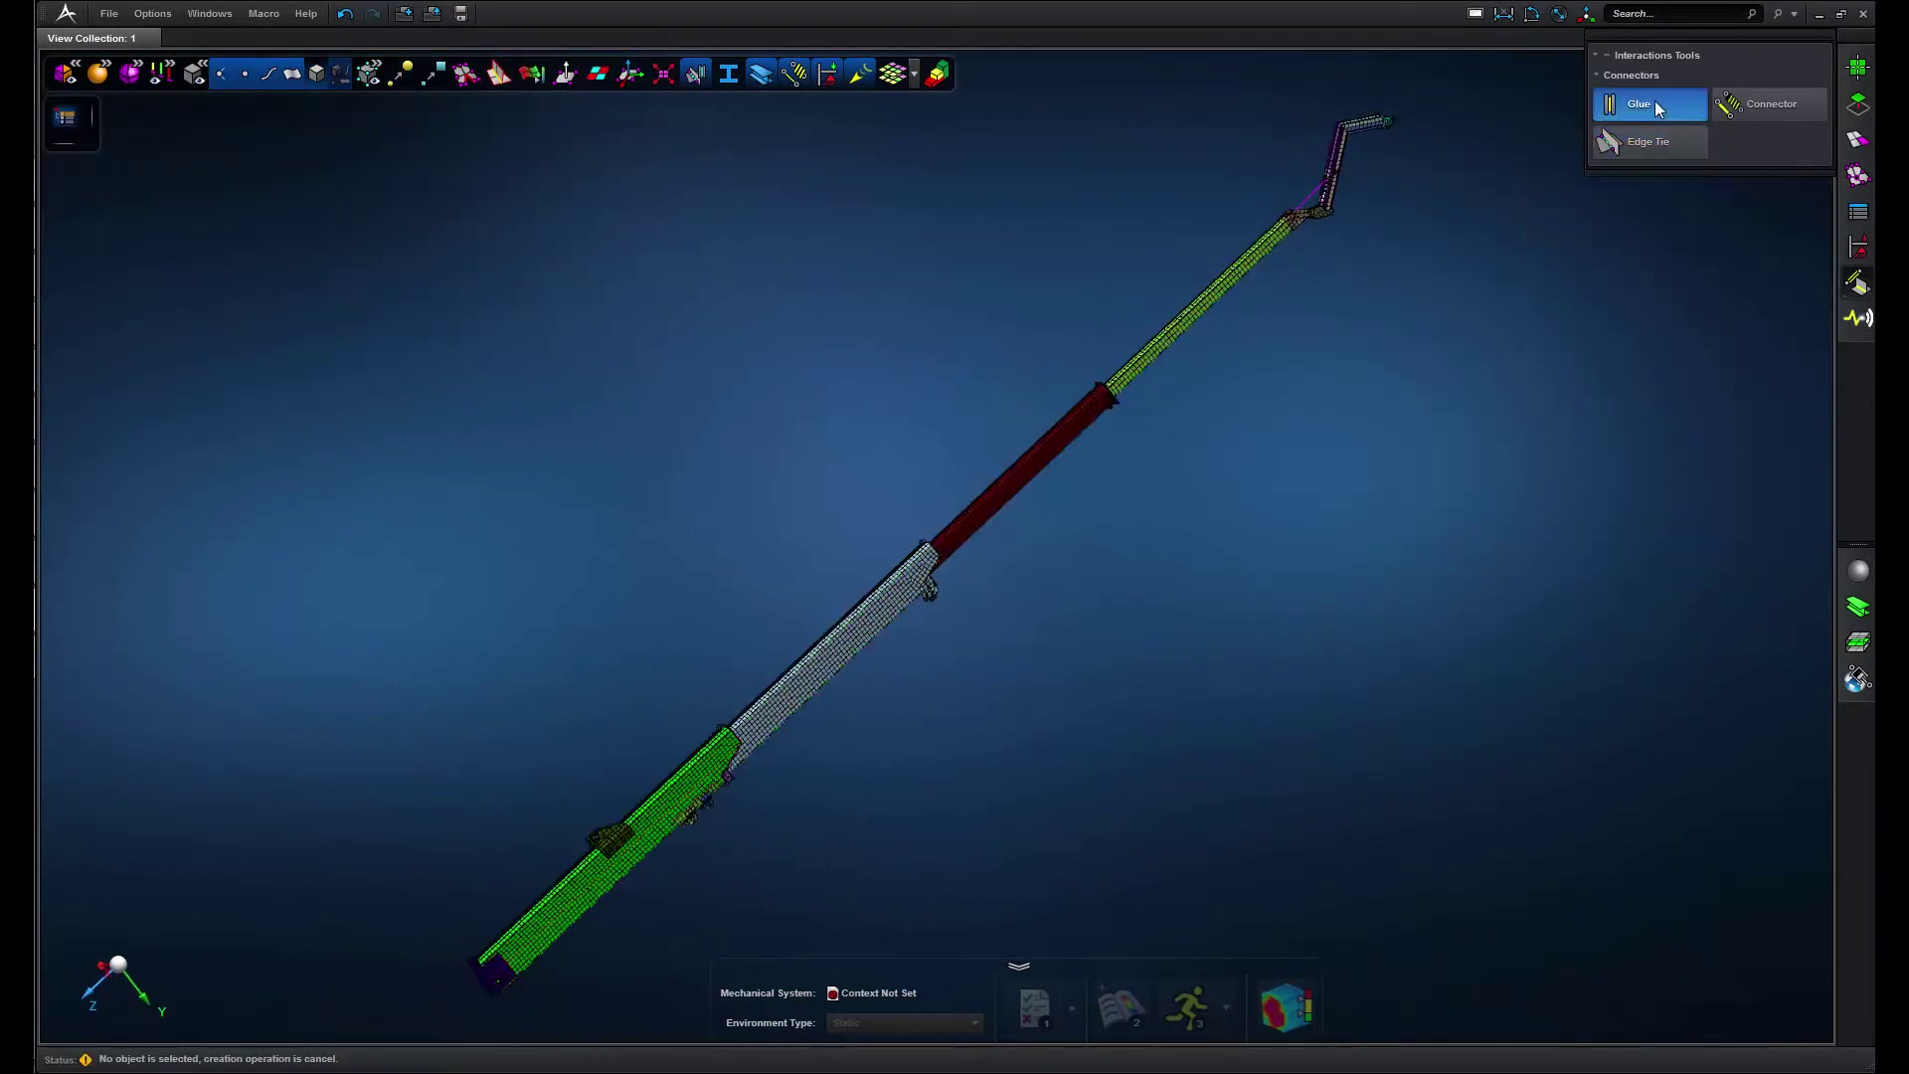
{"action": "scroll", "coordinate": [824, 724], "scroll_direction": "up", "scroll_amount": 10}
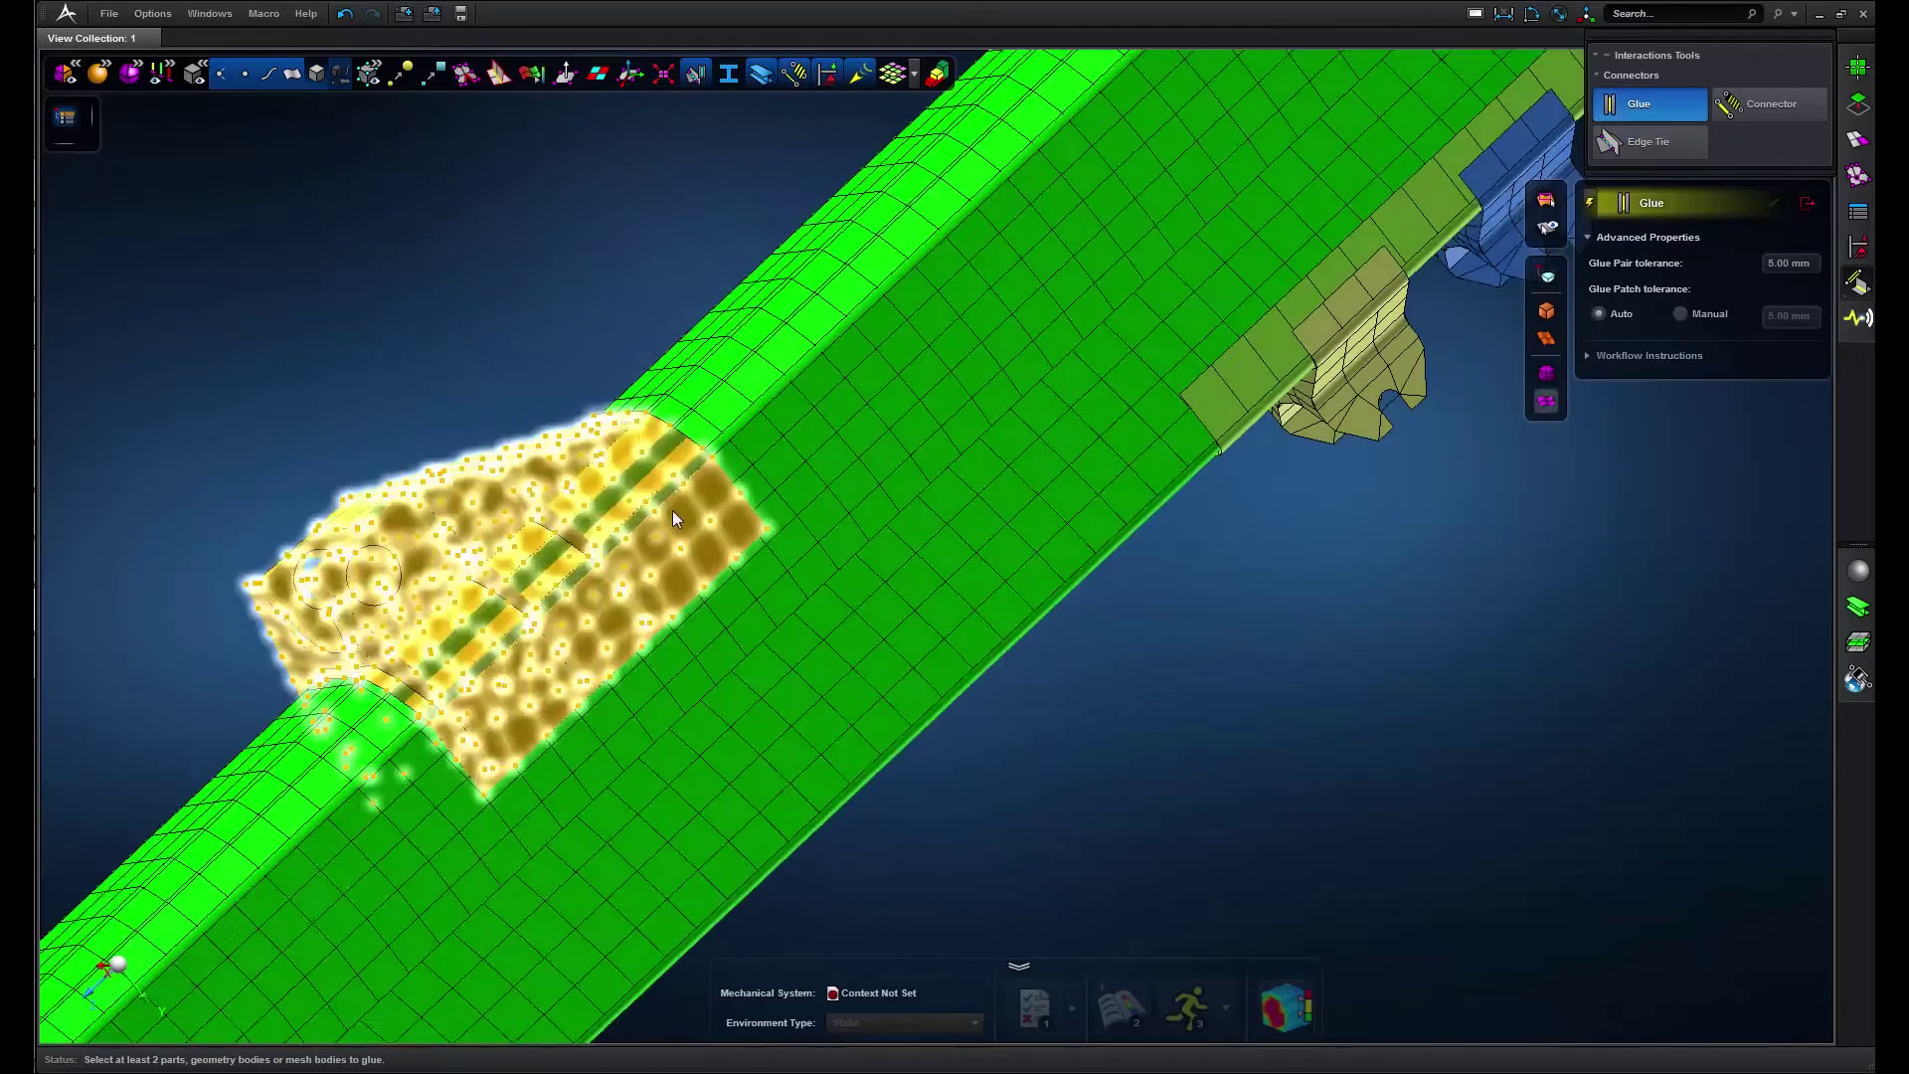
{"action": "left_click", "coordinate": [666, 510]}
{"action": "left_click", "coordinate": [843, 467]}
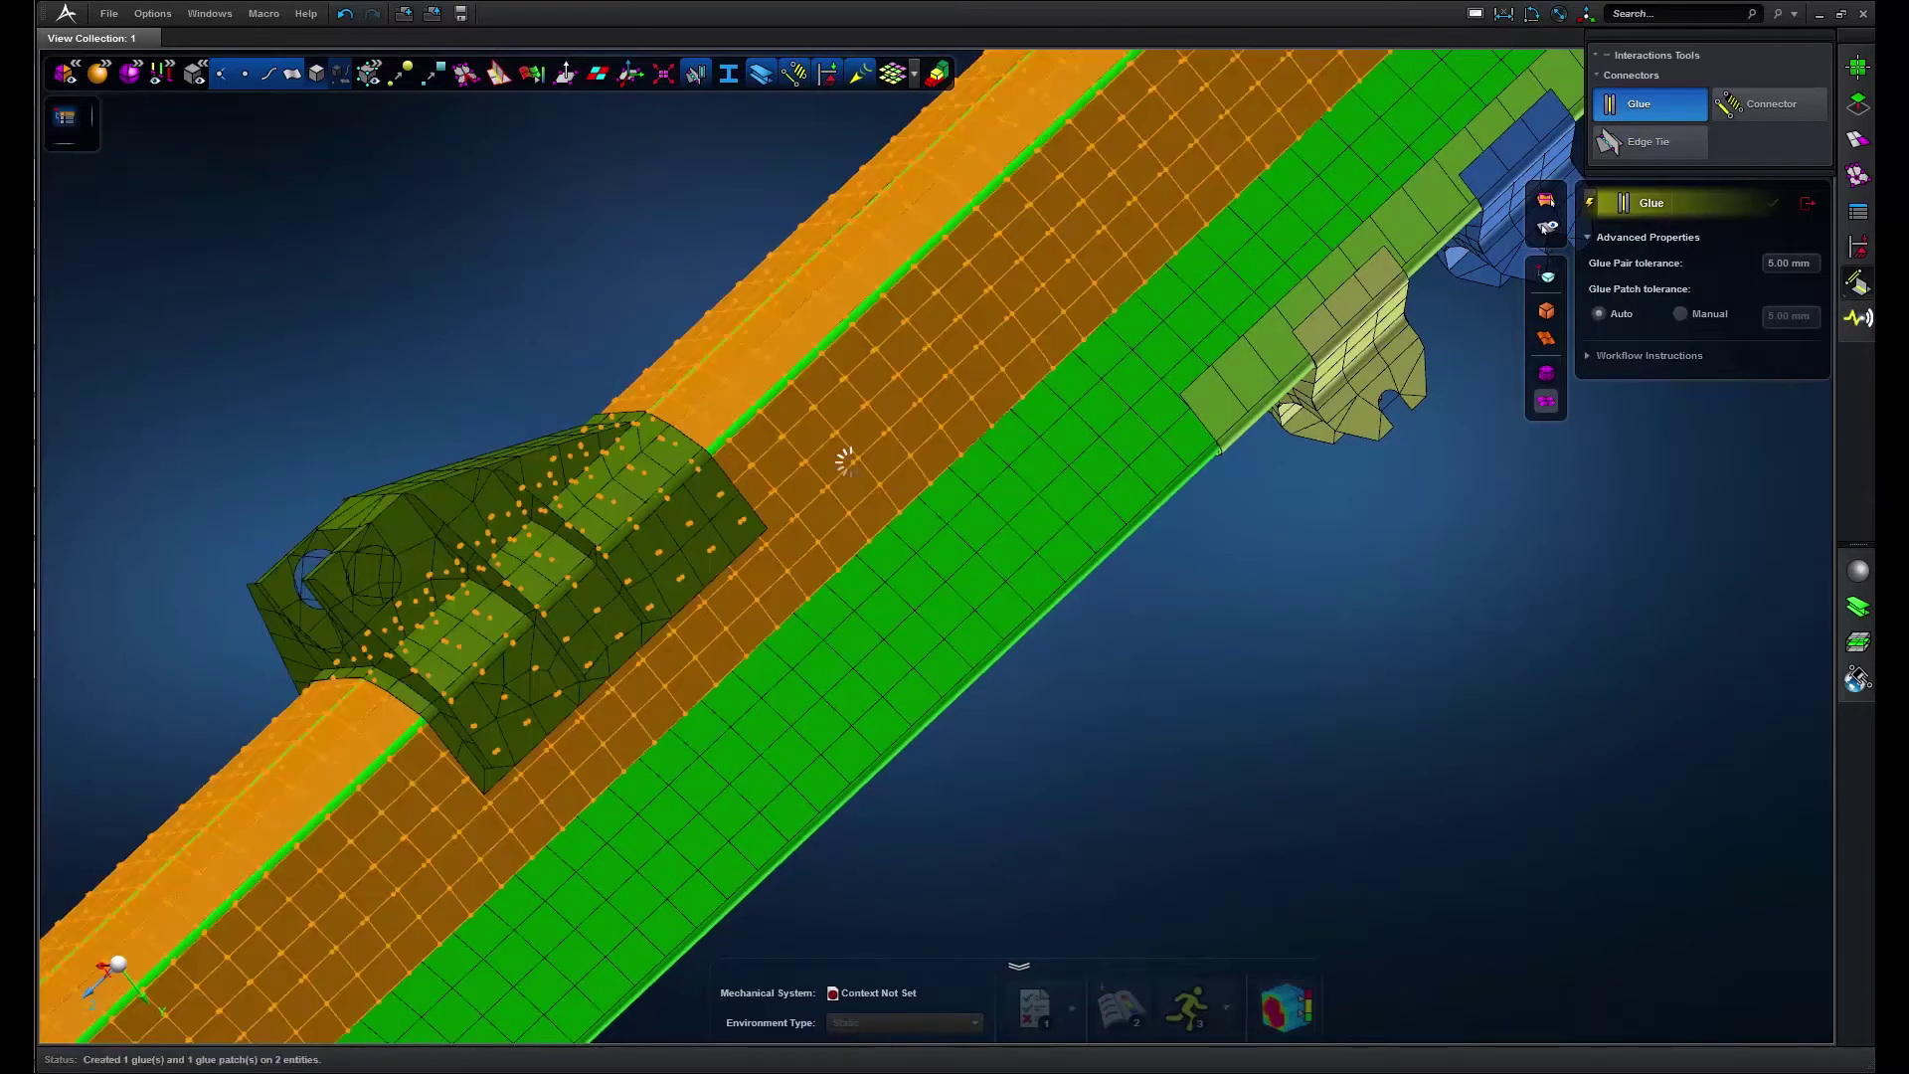
{"action": "scroll", "coordinate": [1185, 708], "scroll_direction": "down", "scroll_amount": 5}
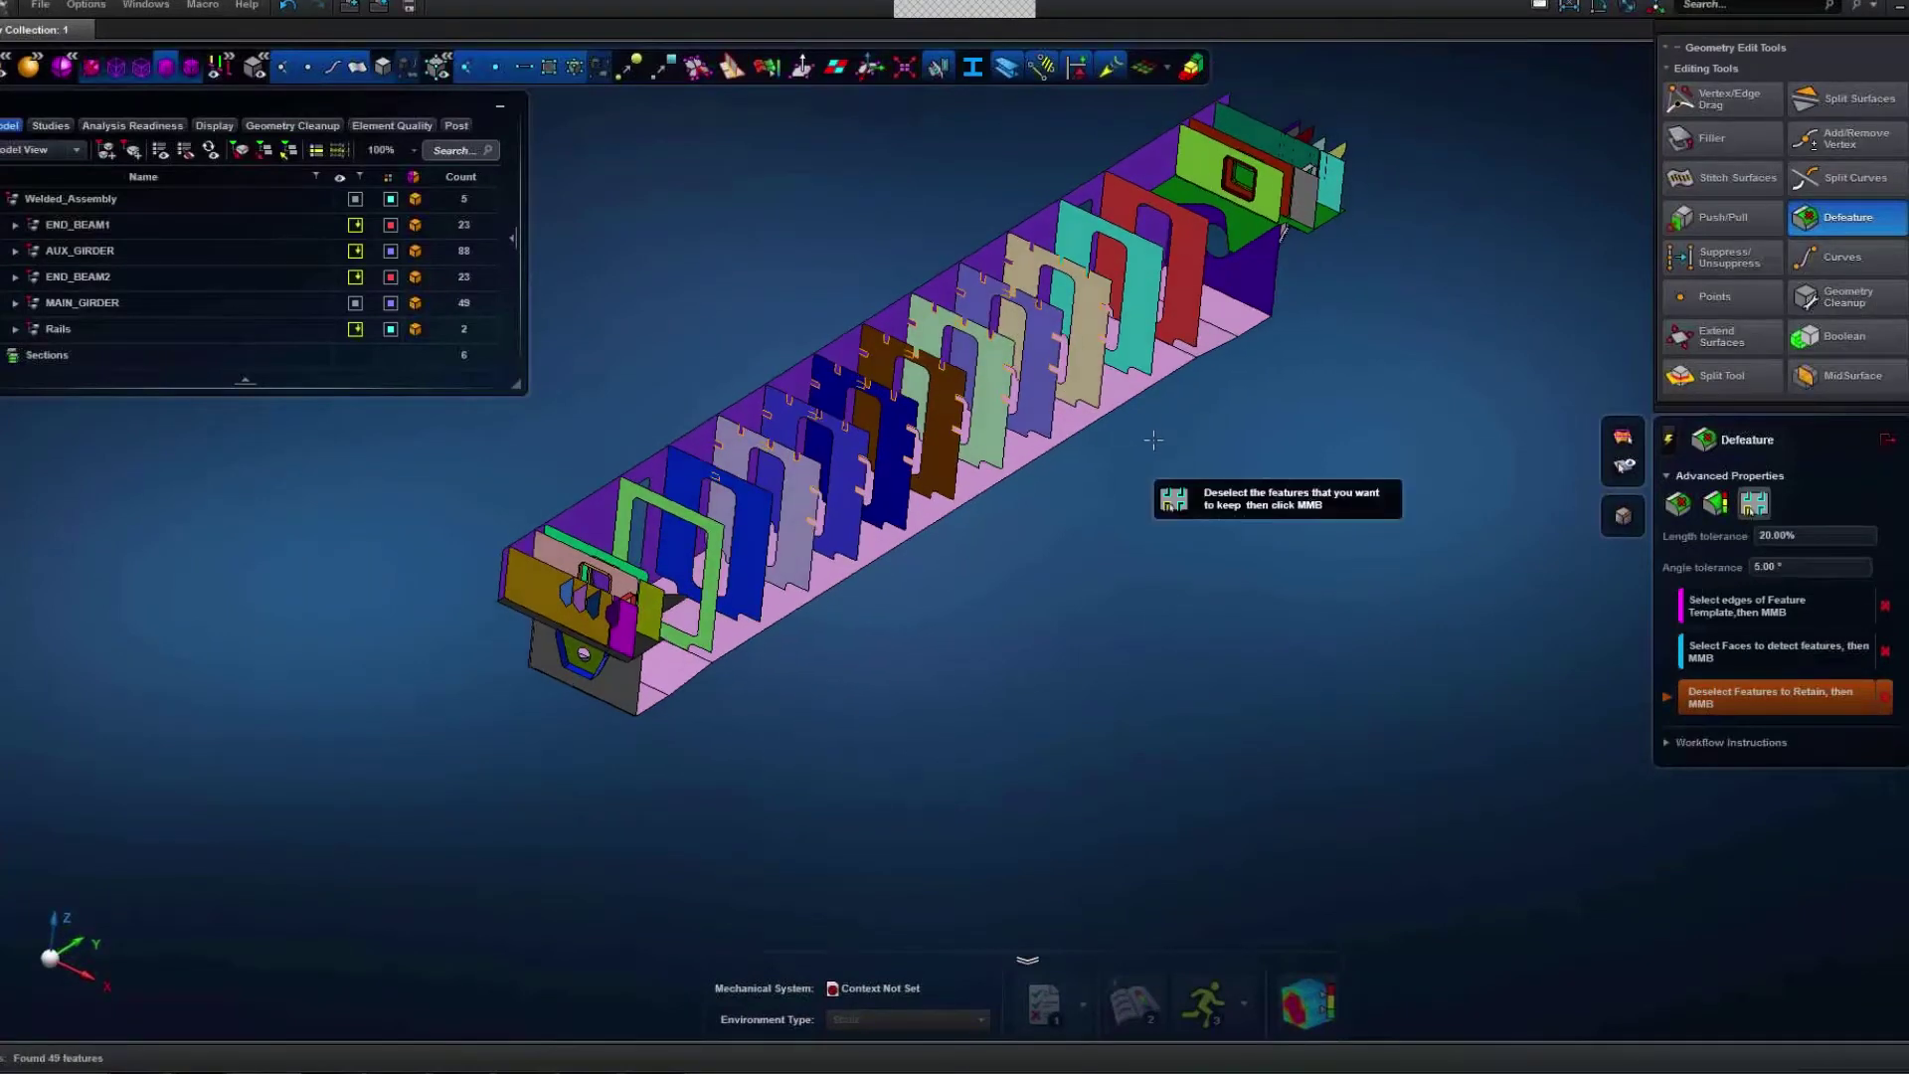
Remove the 49 detected features and drag the opening's fillet edge to reshape it.
{"action": "middle_click", "coordinate": [1106, 527]}
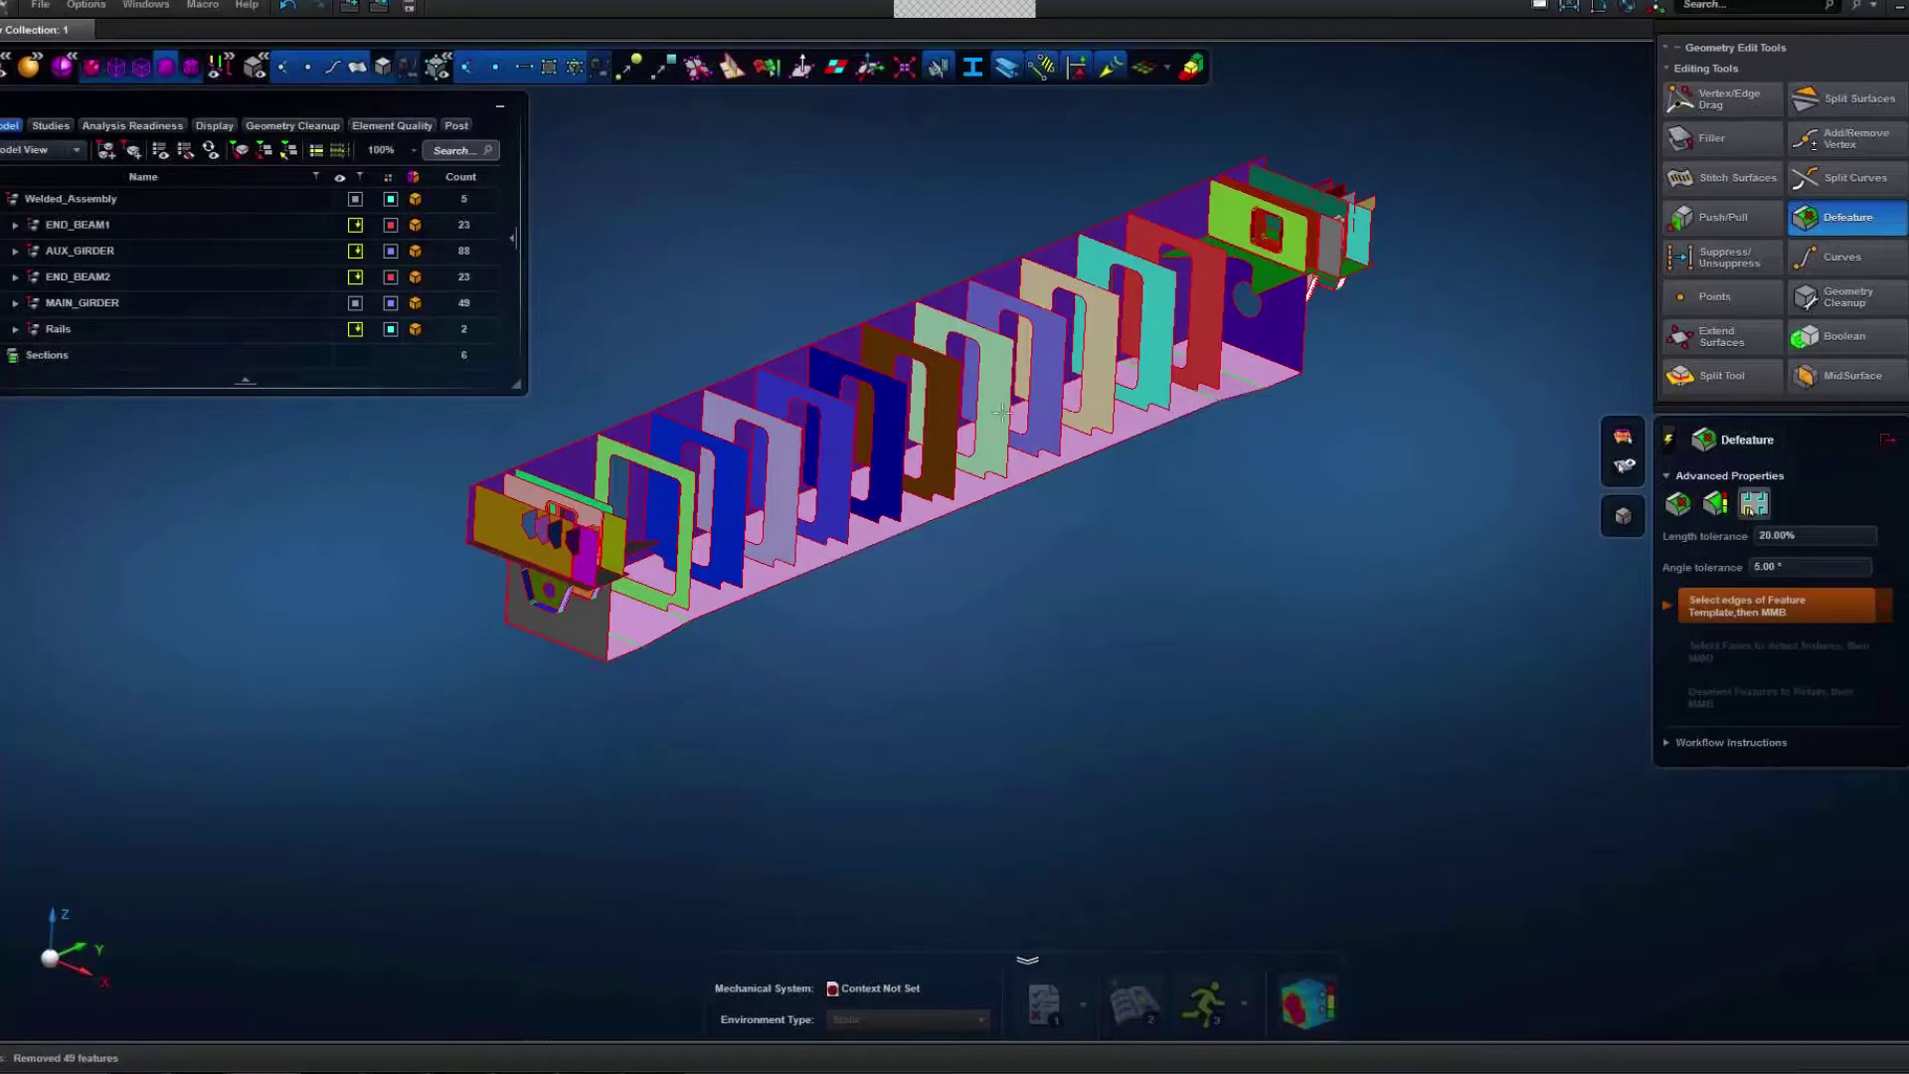
{"action": "scroll", "coordinate": [1001, 412], "scroll_direction": "up", "scroll_amount": 3}
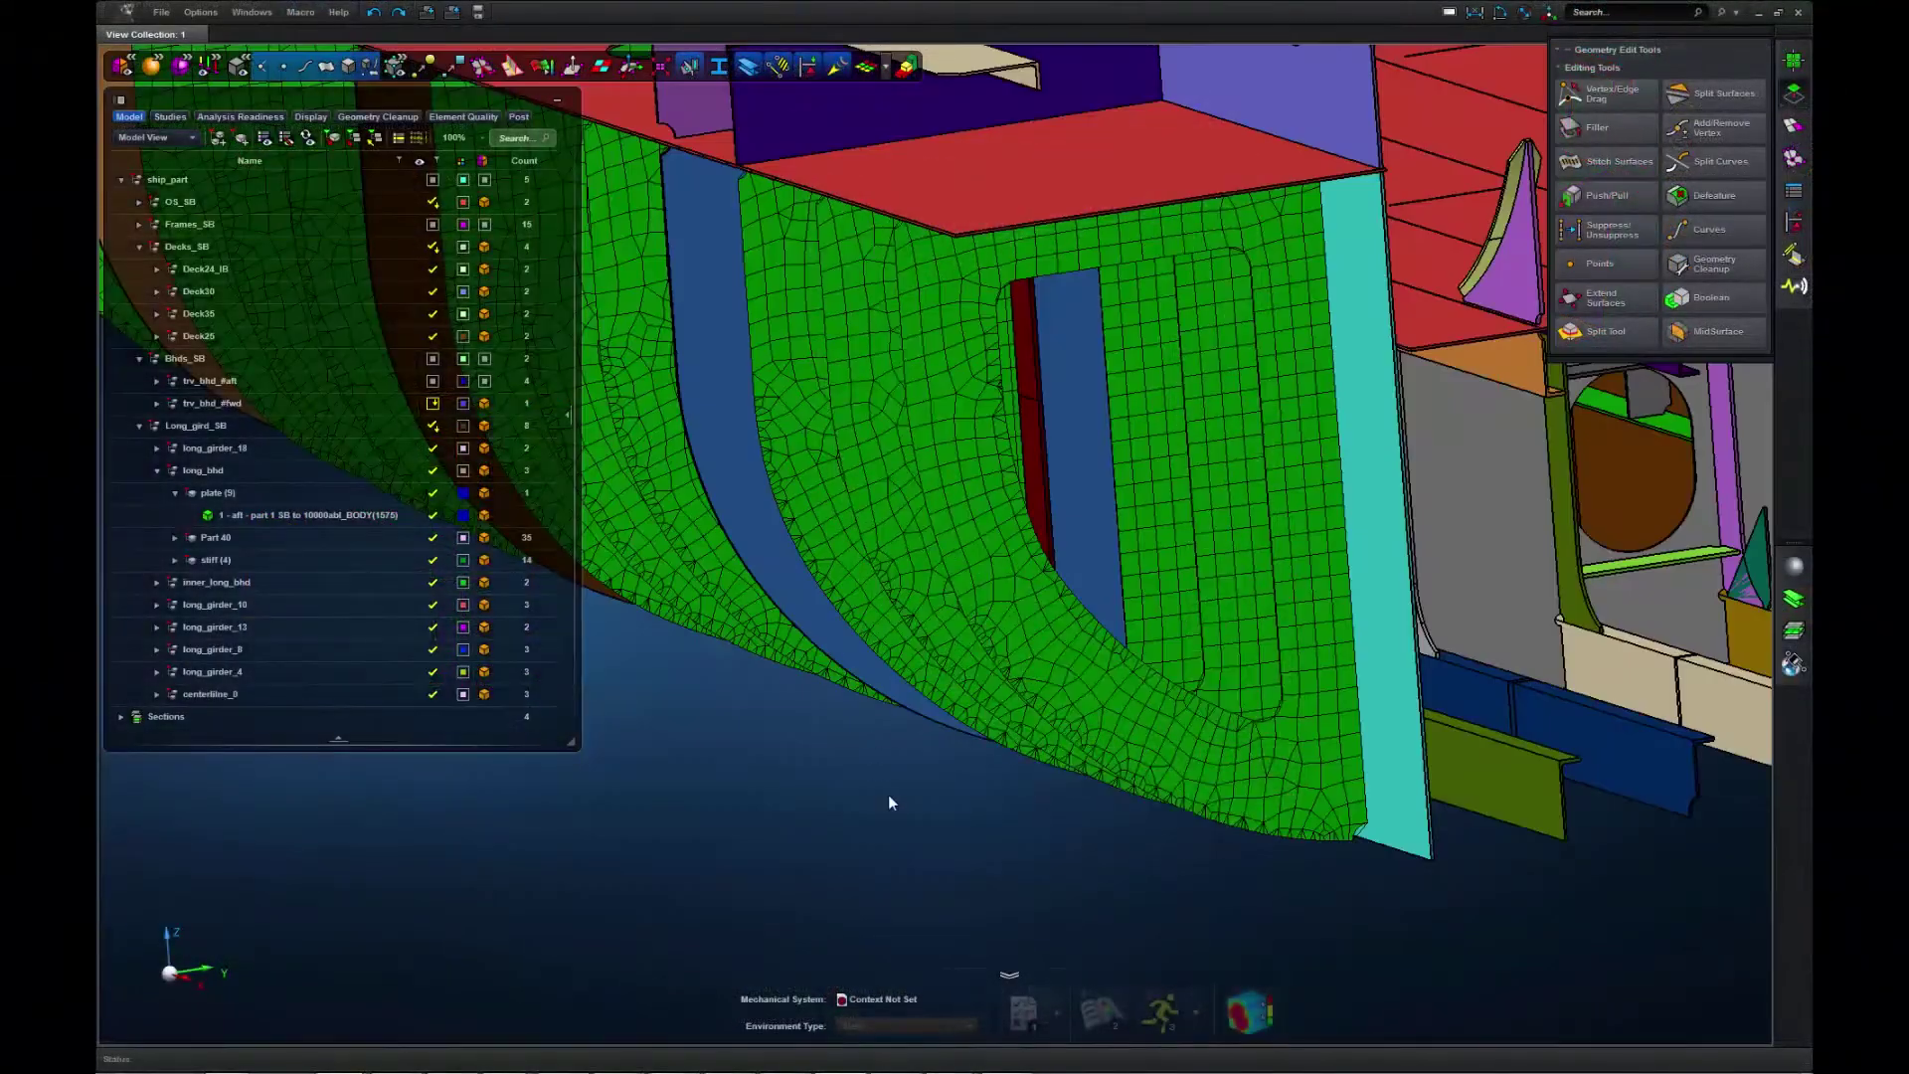
{"action": "scroll", "coordinate": [891, 801], "scroll_direction": "up", "scroll_amount": 5}
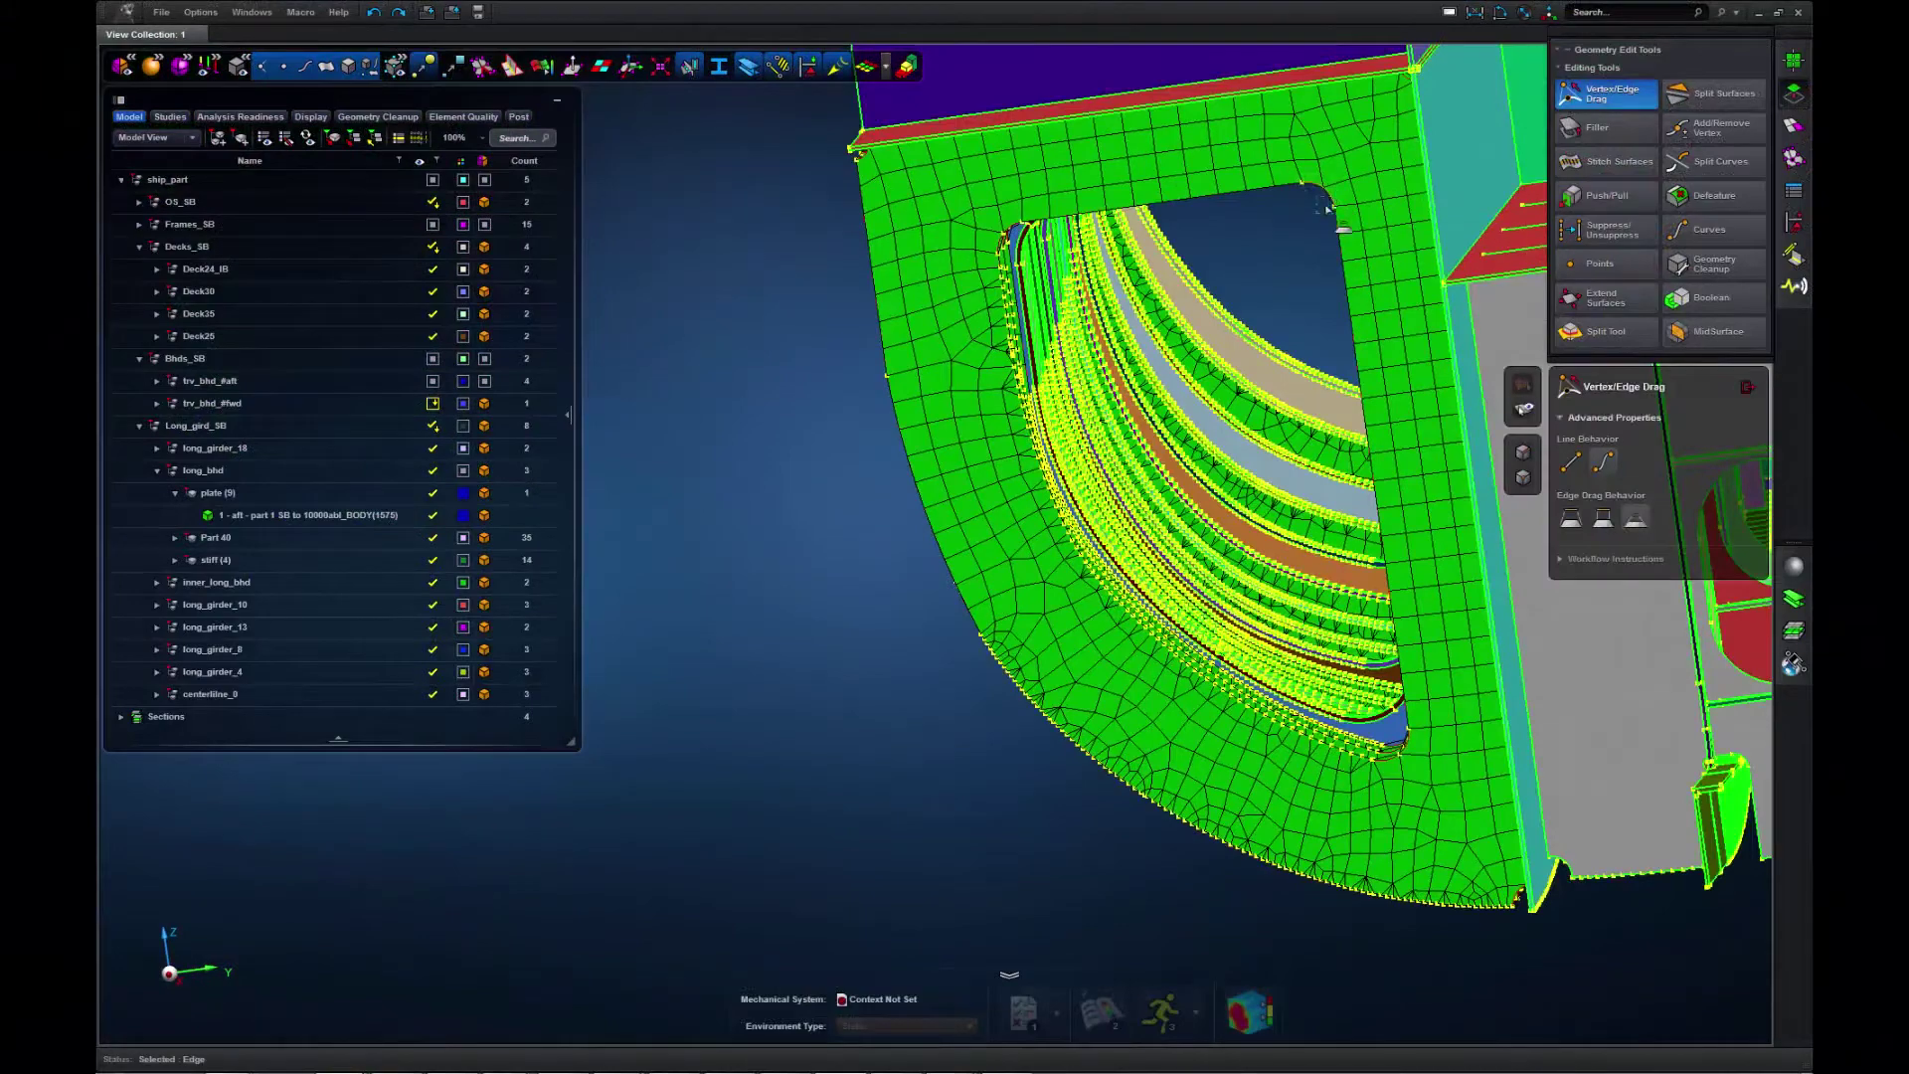
{"action": "left_click_drag", "start_coordinate": [1328, 212], "coordinate": [1324, 279]}
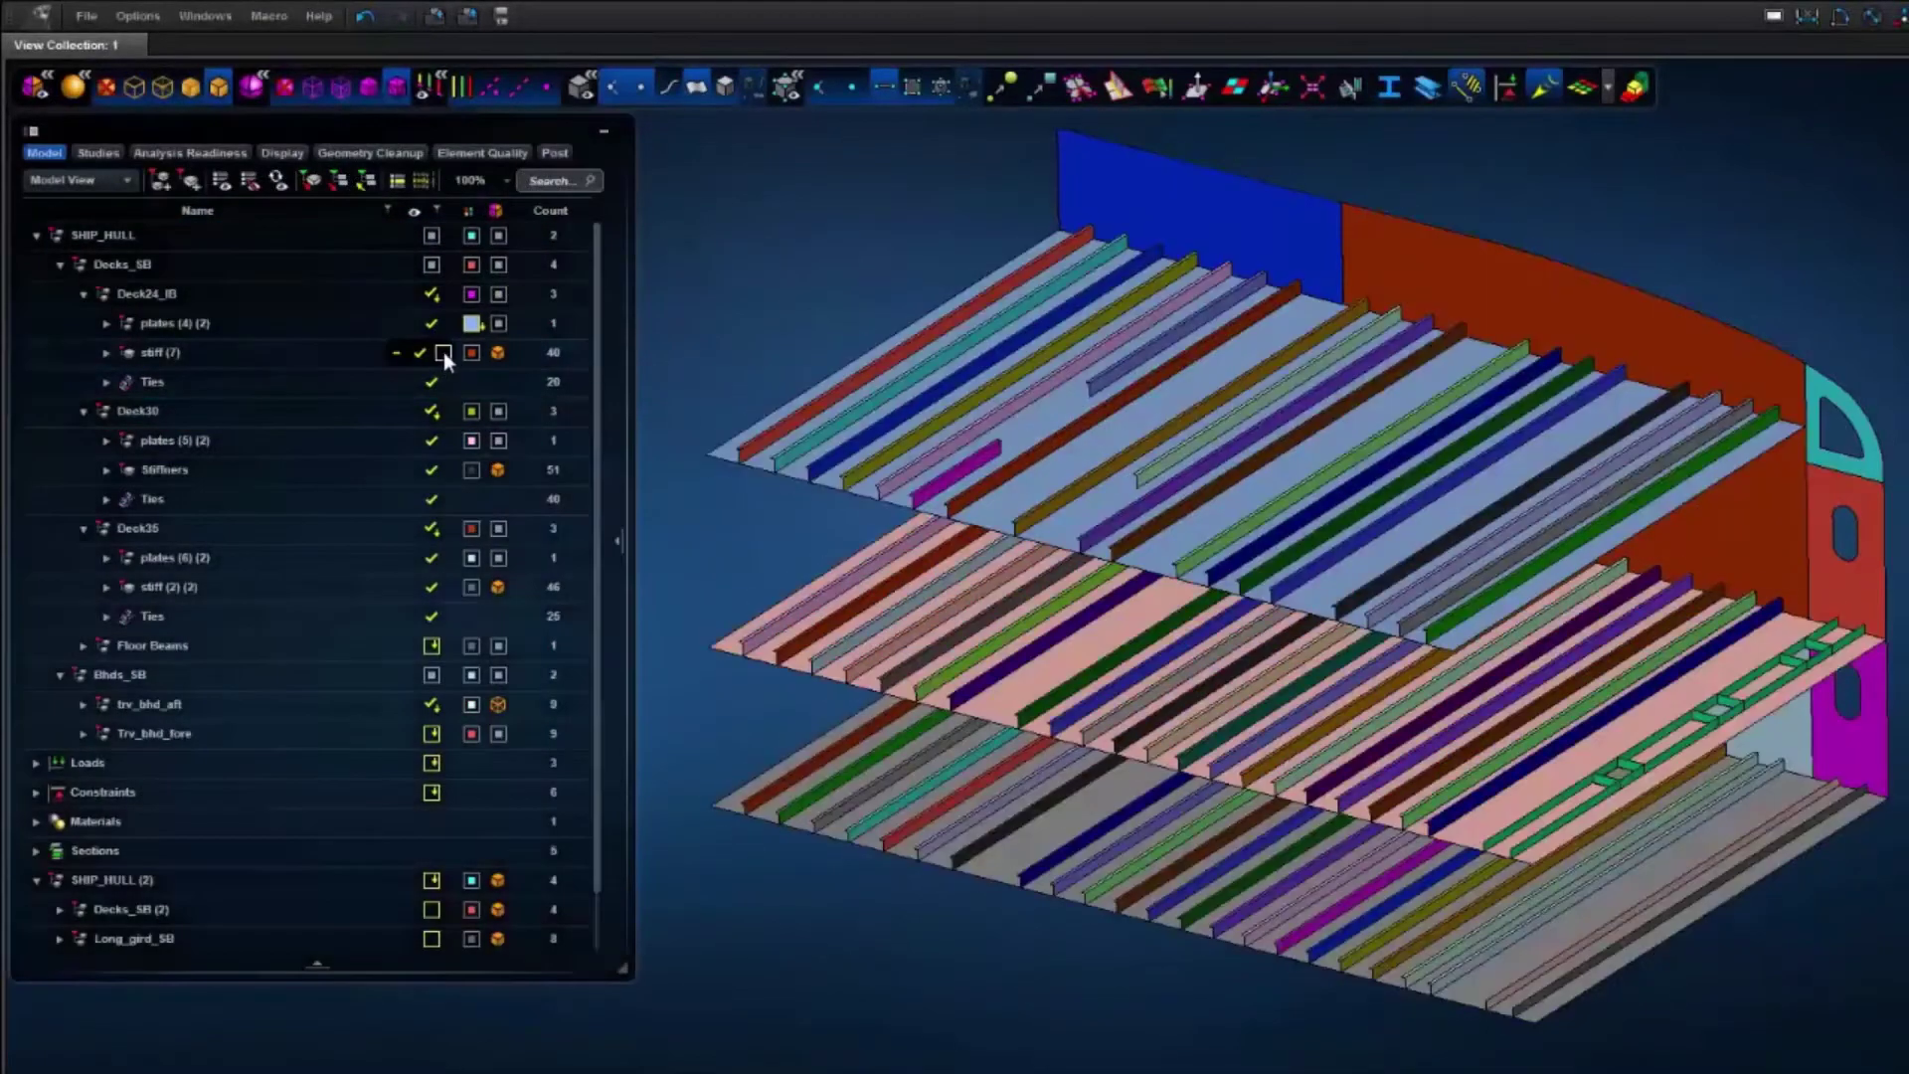
Hide the stiffeners on the top, middle and lower decks and toggle the Floor Beams.
{"action": "left_click", "coordinate": [438, 352]}
{"action": "left_click", "coordinate": [445, 469]}
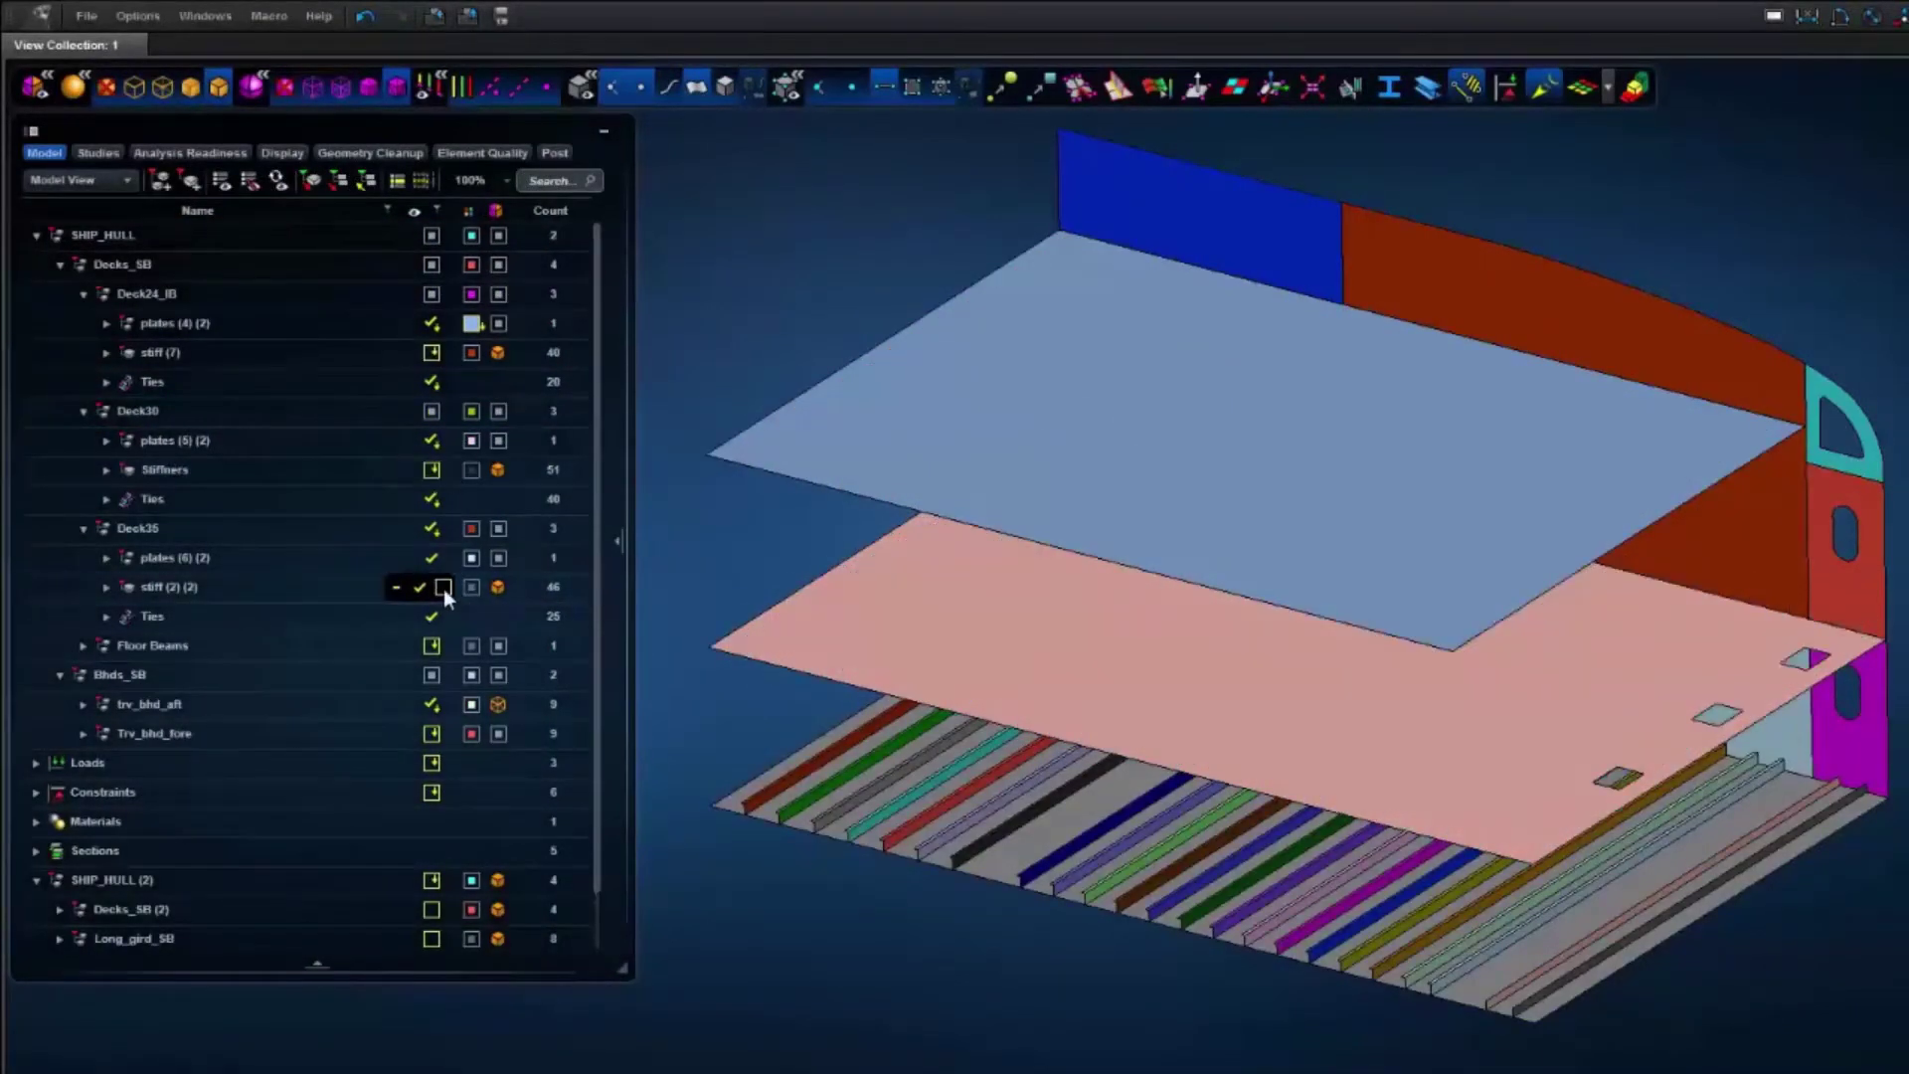
{"action": "left_click", "coordinate": [444, 587]}
{"action": "left_click", "coordinate": [421, 647]}
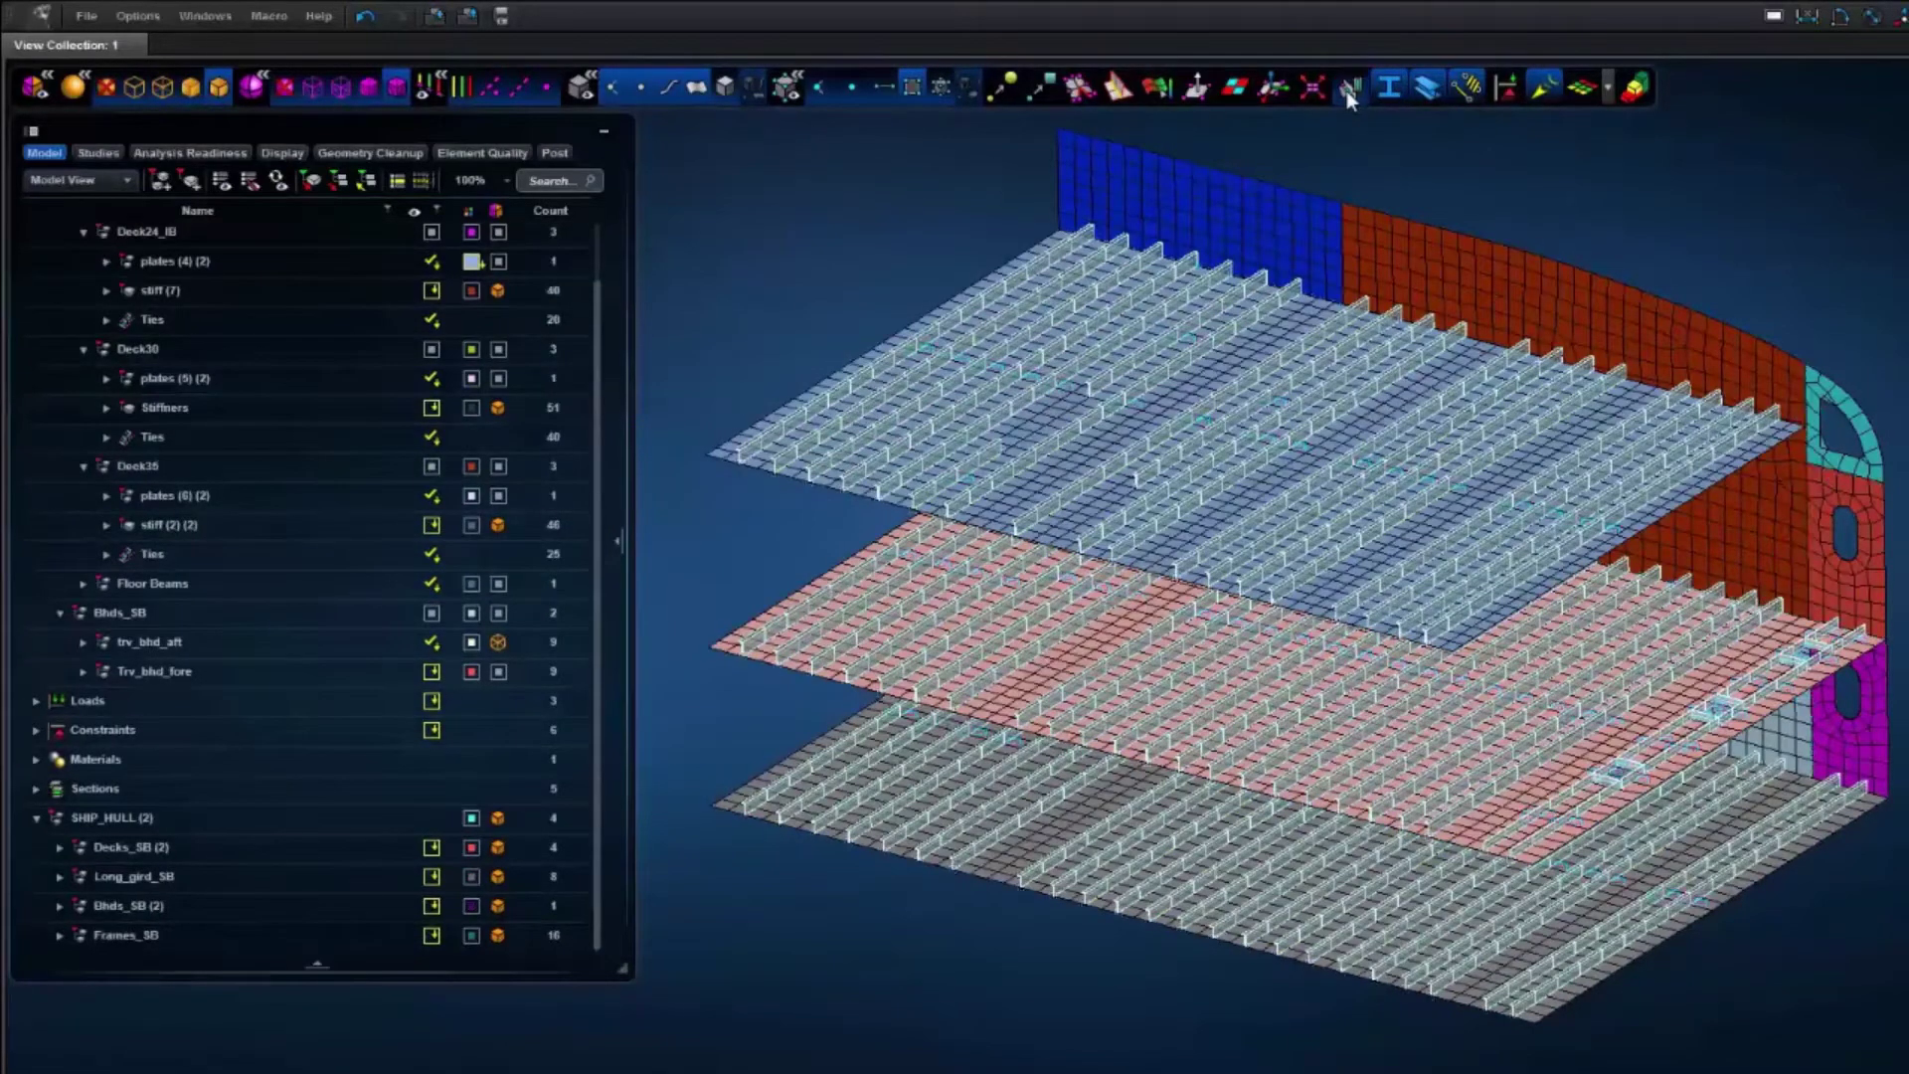
Turn on Frames_SB, all longitudinal girders and all deck plates.
{"action": "left_click", "coordinate": [432, 935]}
{"action": "left_click", "coordinate": [422, 935]}
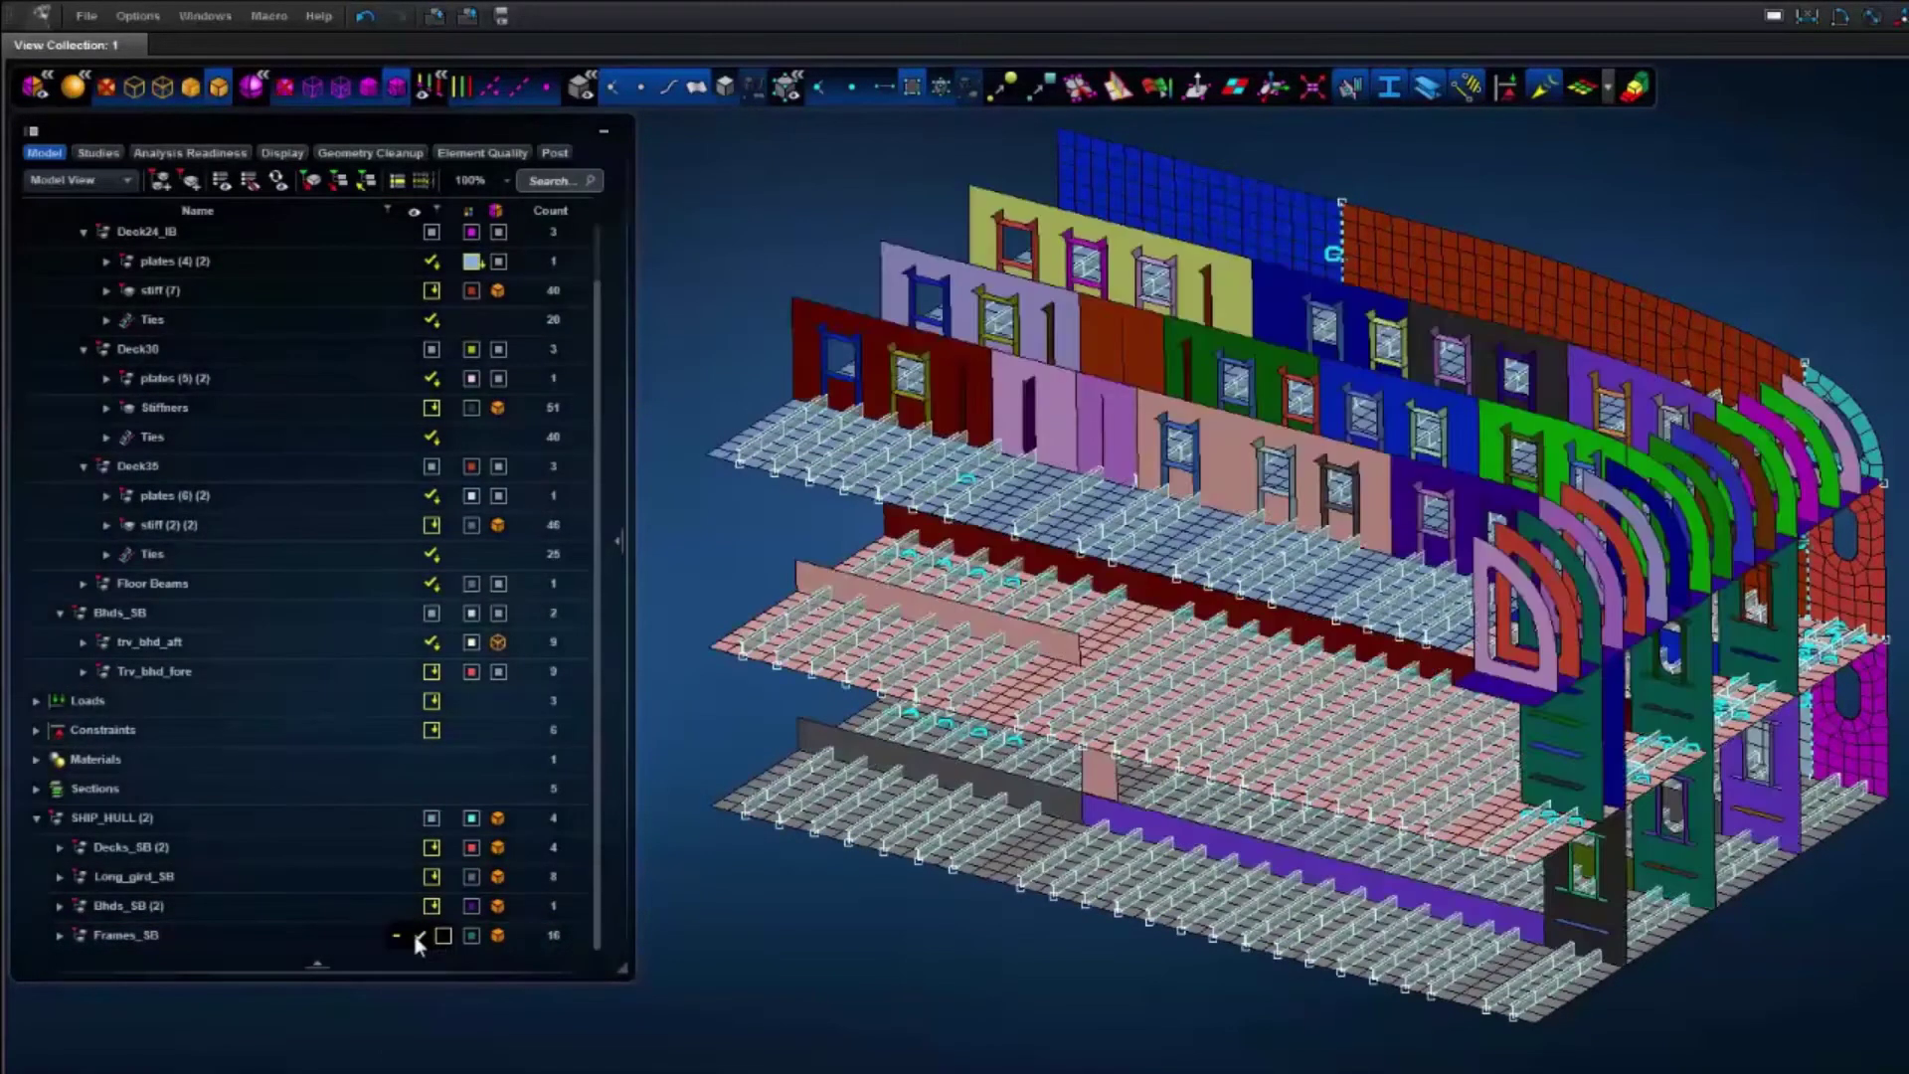
{"action": "left_click", "coordinate": [431, 876]}
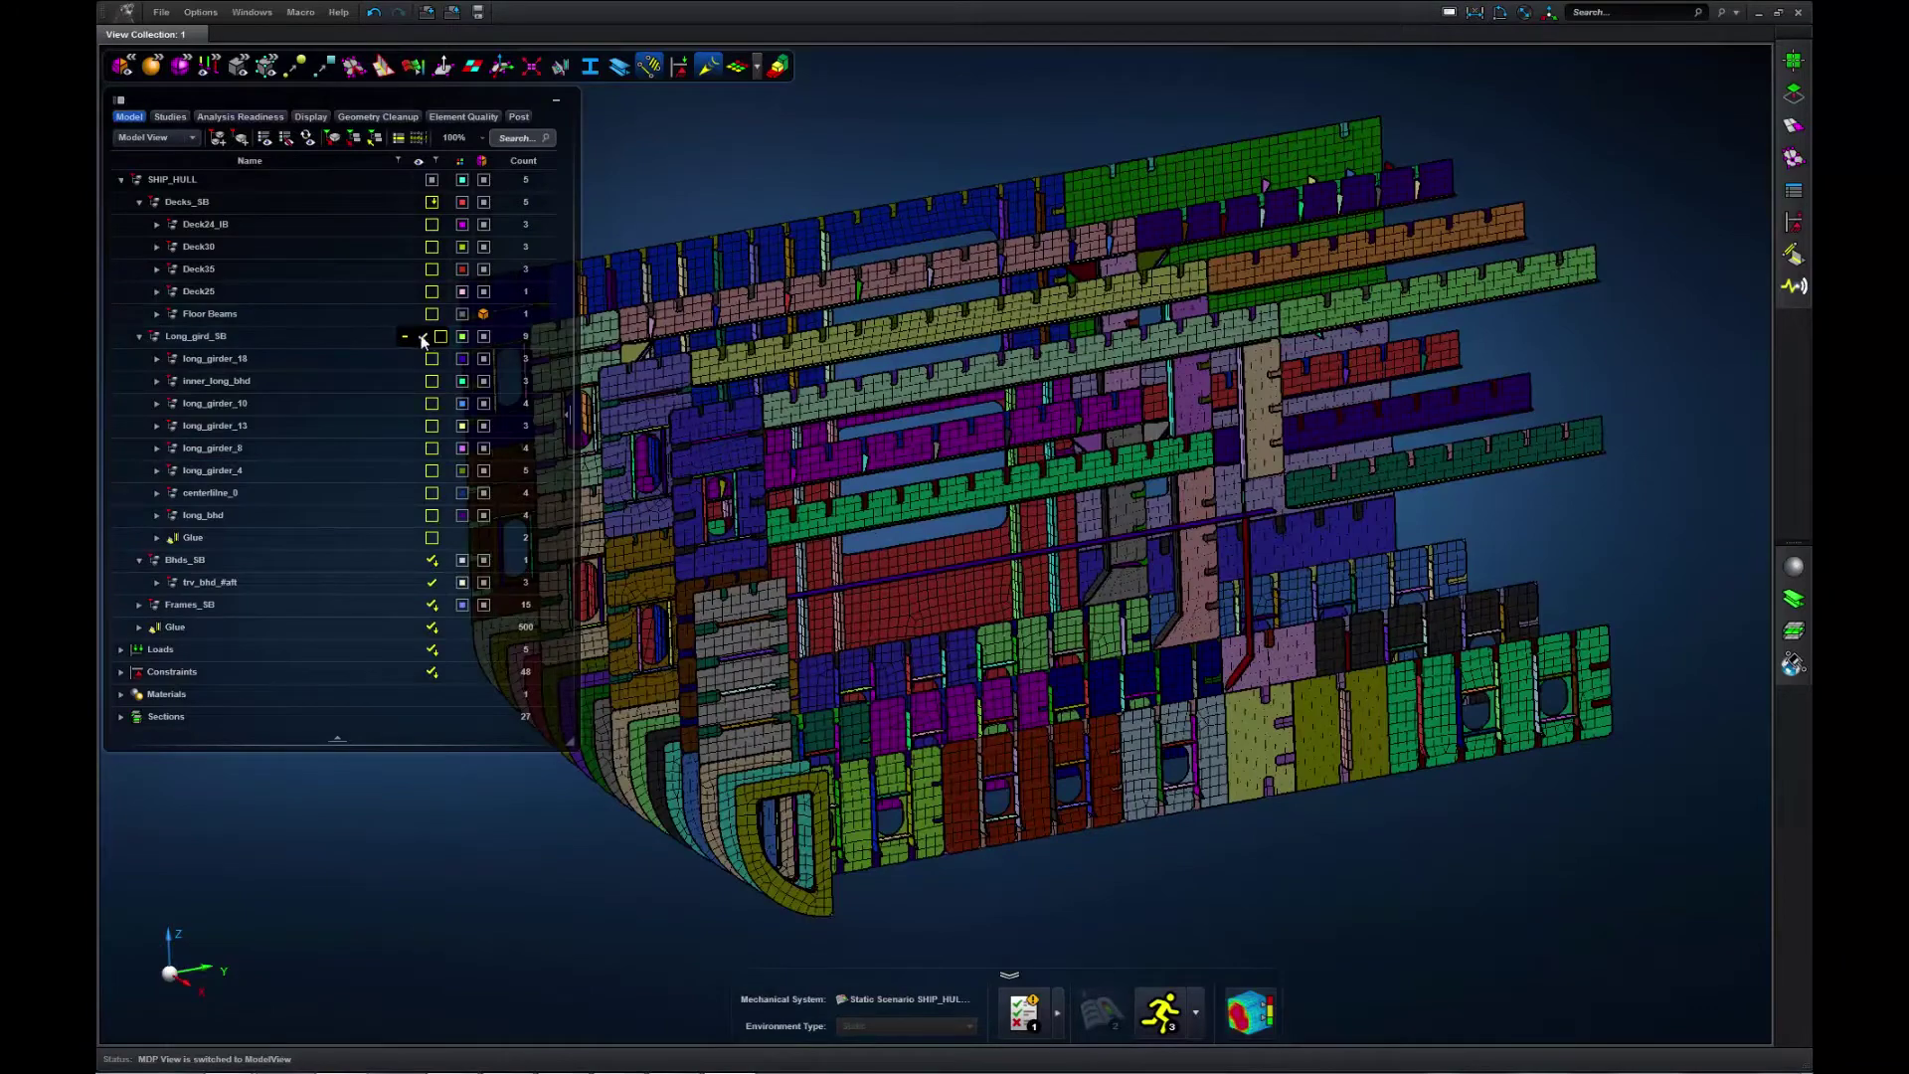
{"action": "left_click", "coordinate": [424, 338]}
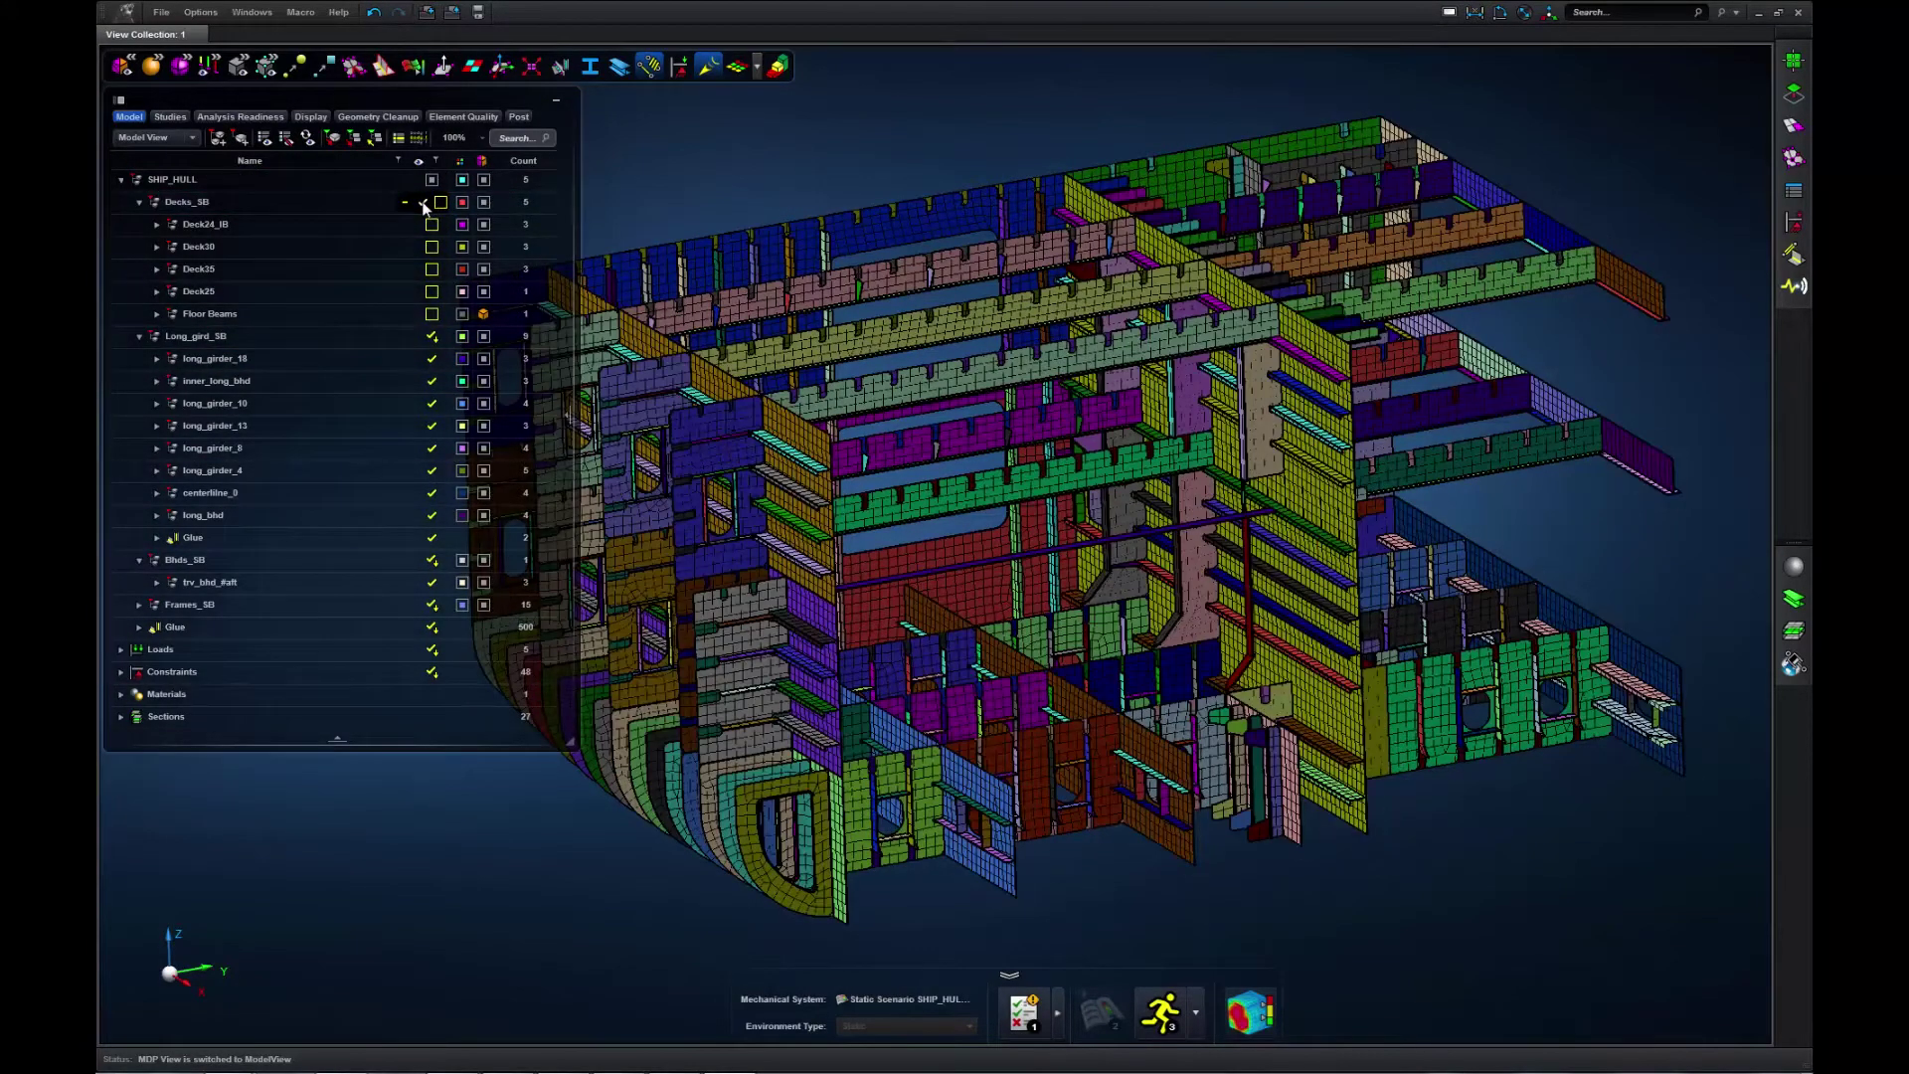
{"action": "left_click", "coordinate": [423, 204]}
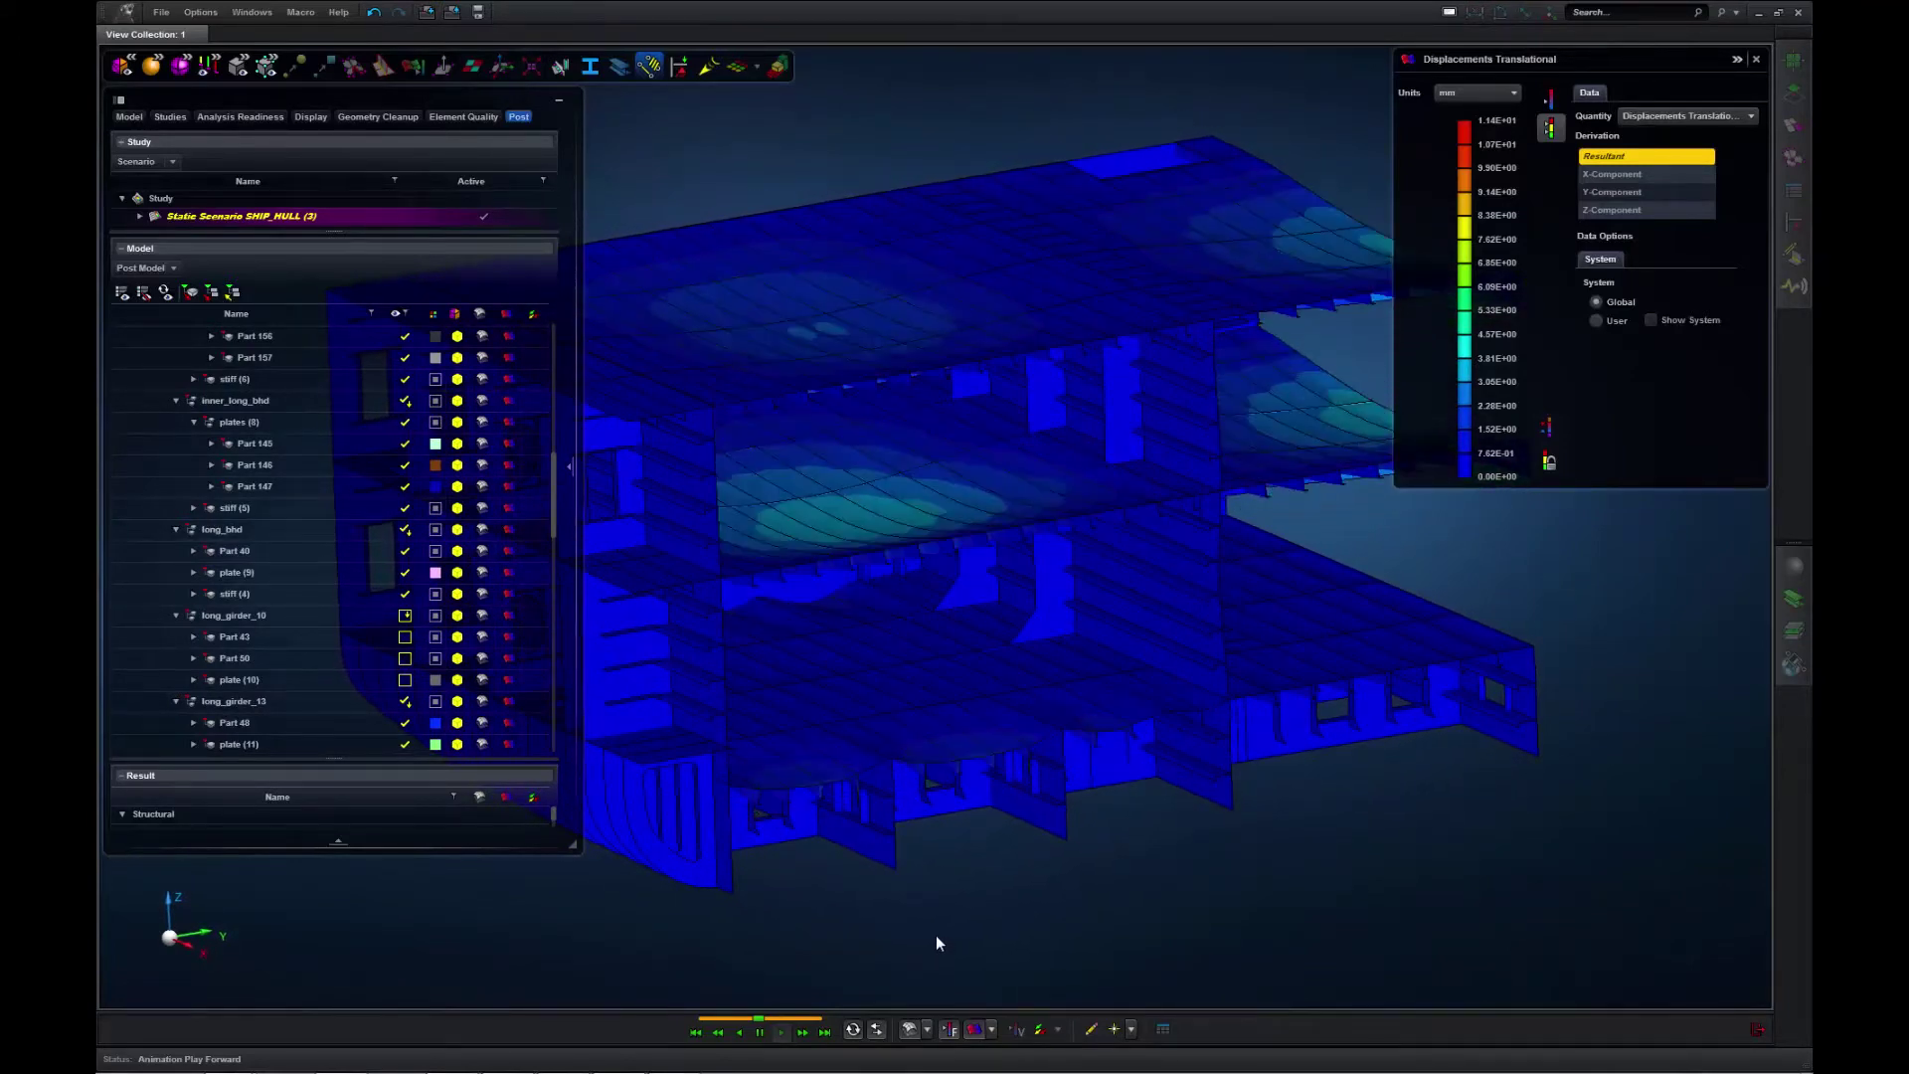
Rotate the animated mode-shape view and collapse the results panel to show the whole model.
{"action": "middle_click_drag", "start_coordinate": [934, 935], "coordinate": [1327, 950]}
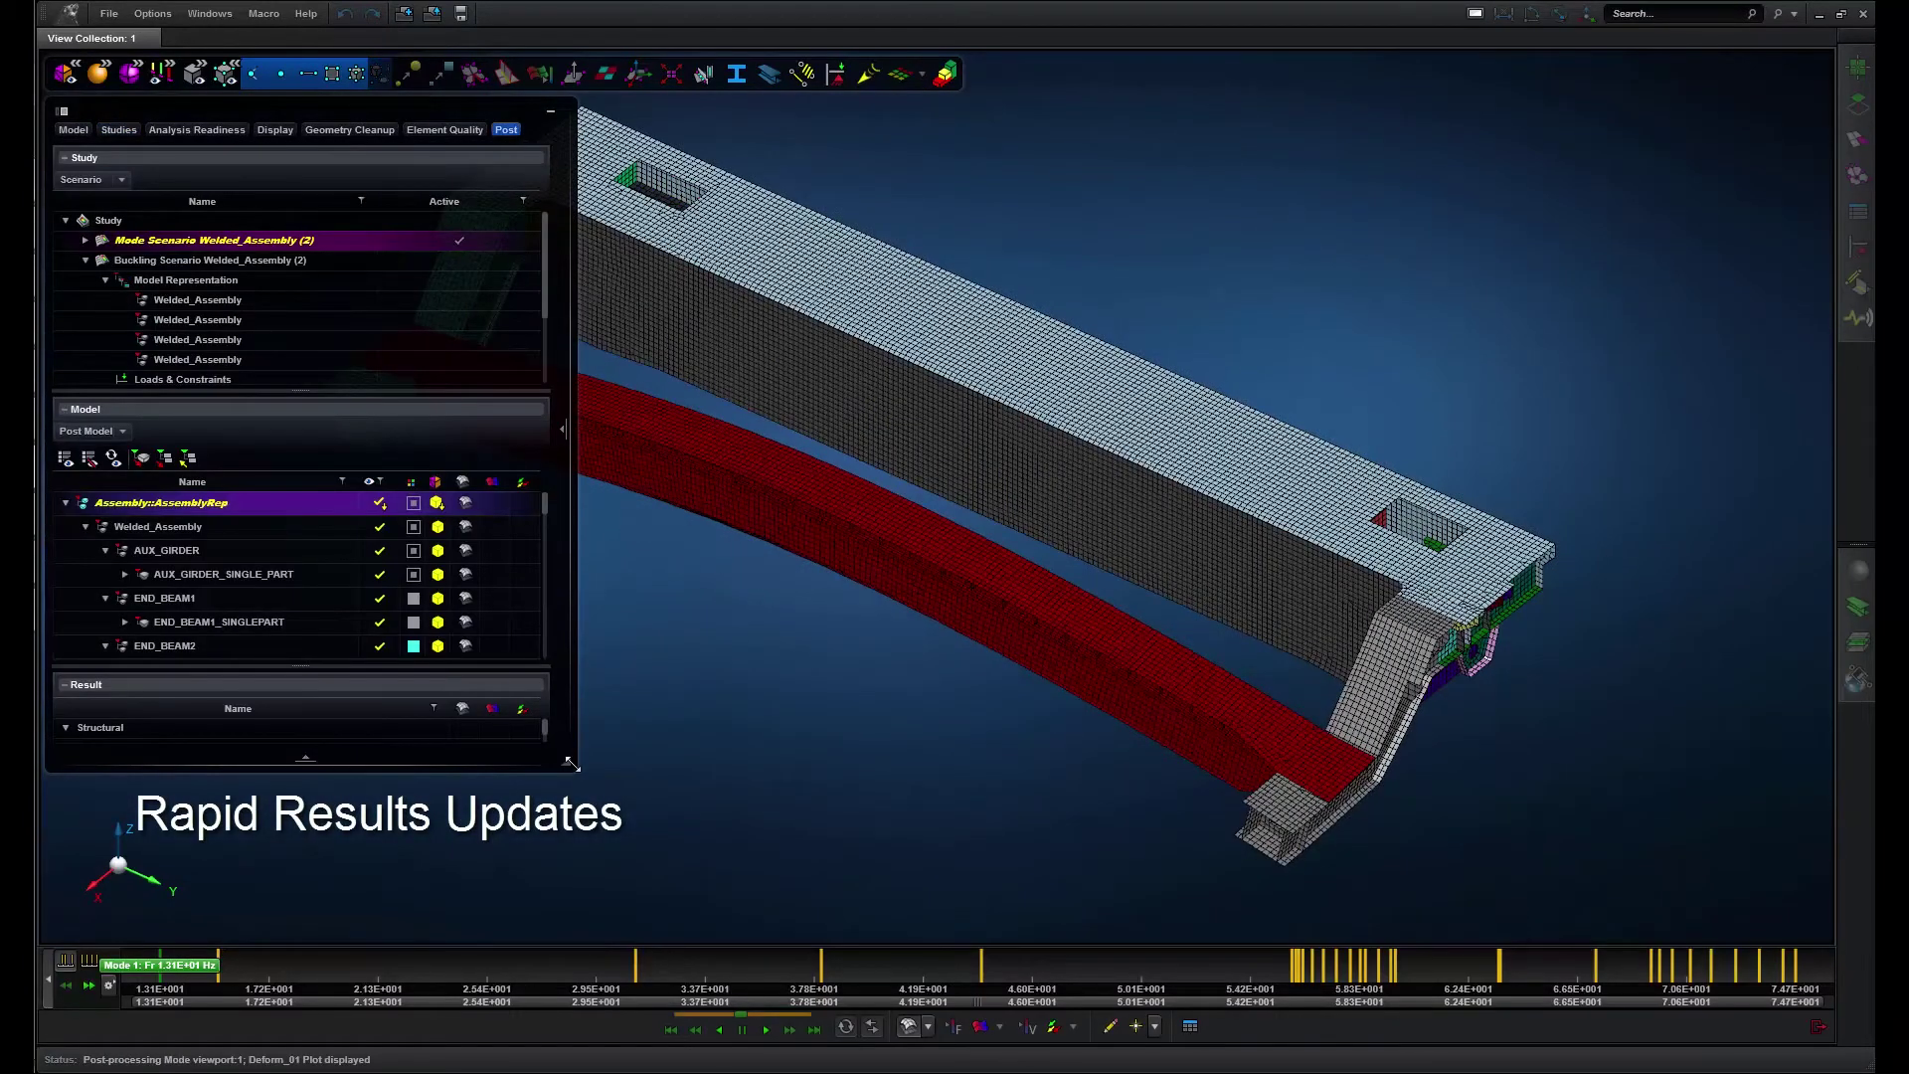
{"action": "left_click", "coordinate": [551, 110]}
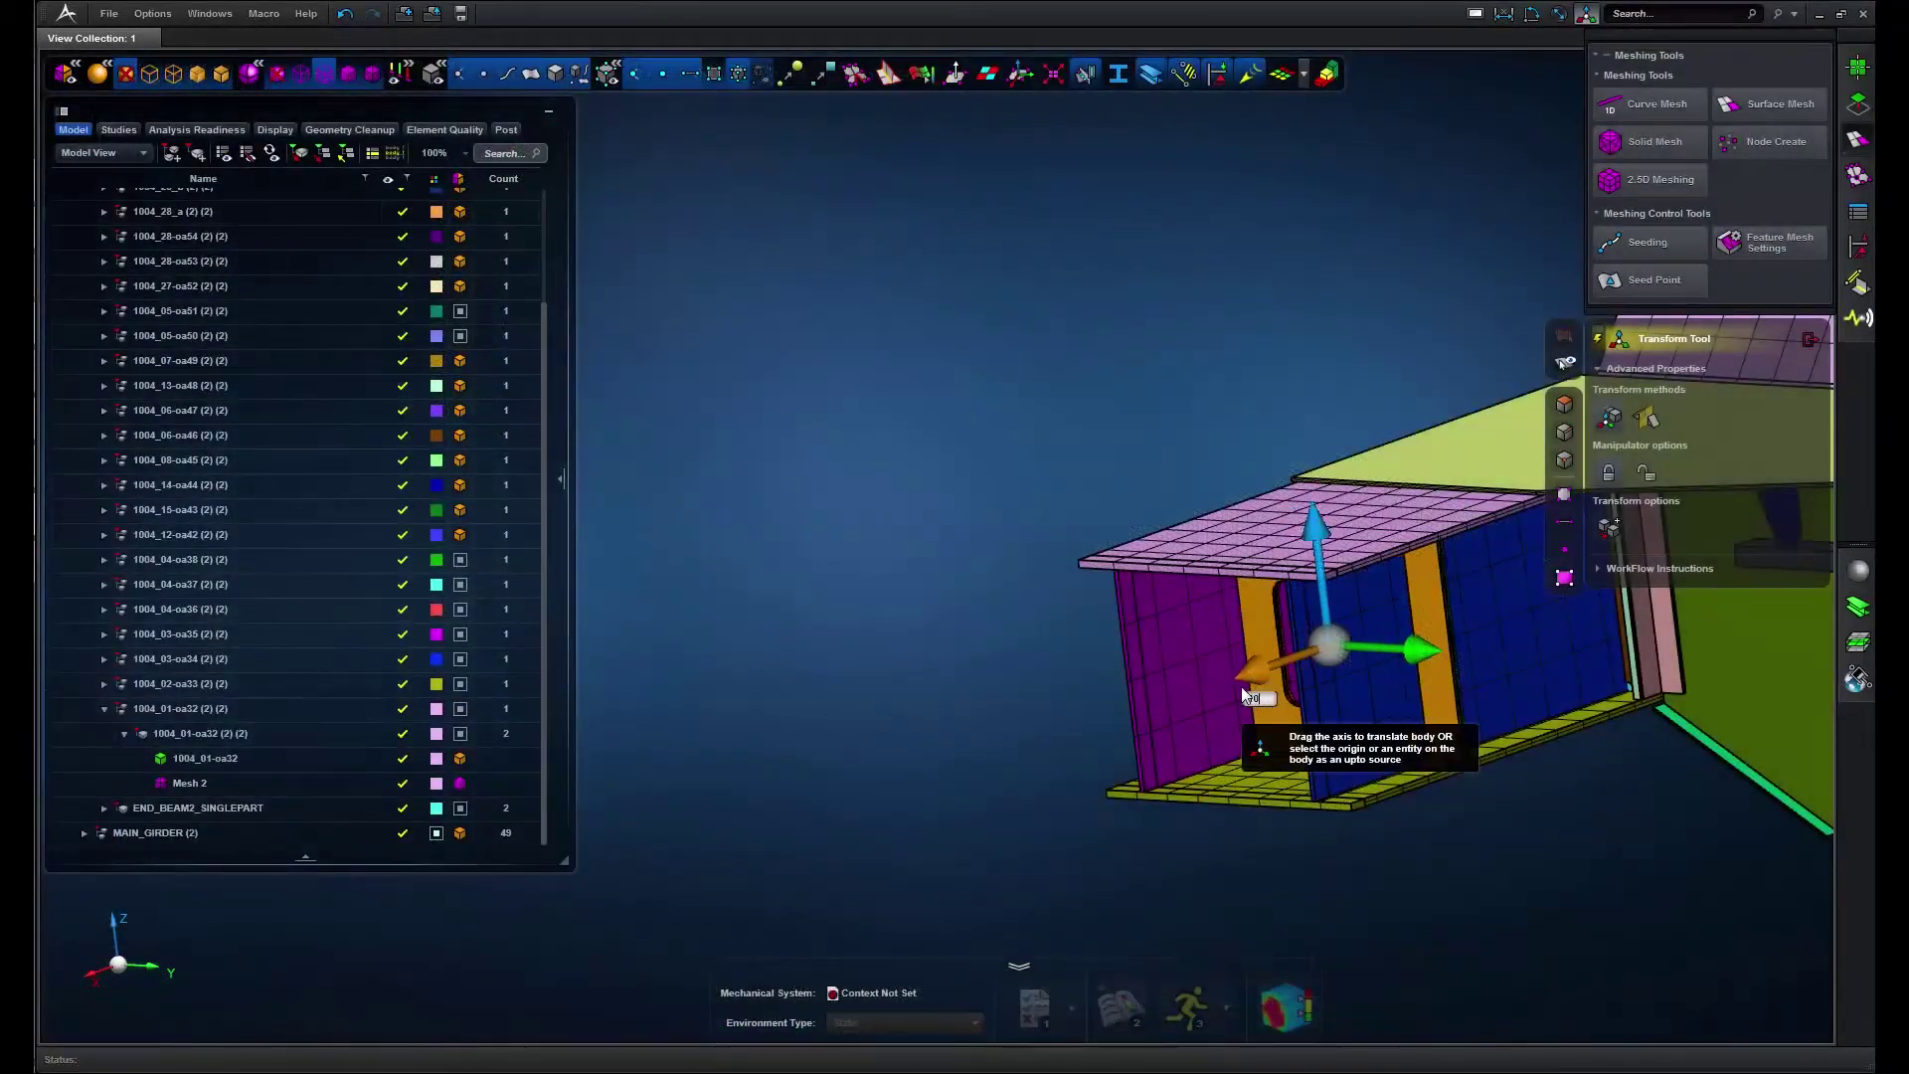
Translate the girder's end part 500 mm along the orange axis and zoom in on the exposed frame.
{"action": "type", "text": "0"}
{"action": "key", "text": "Return"}
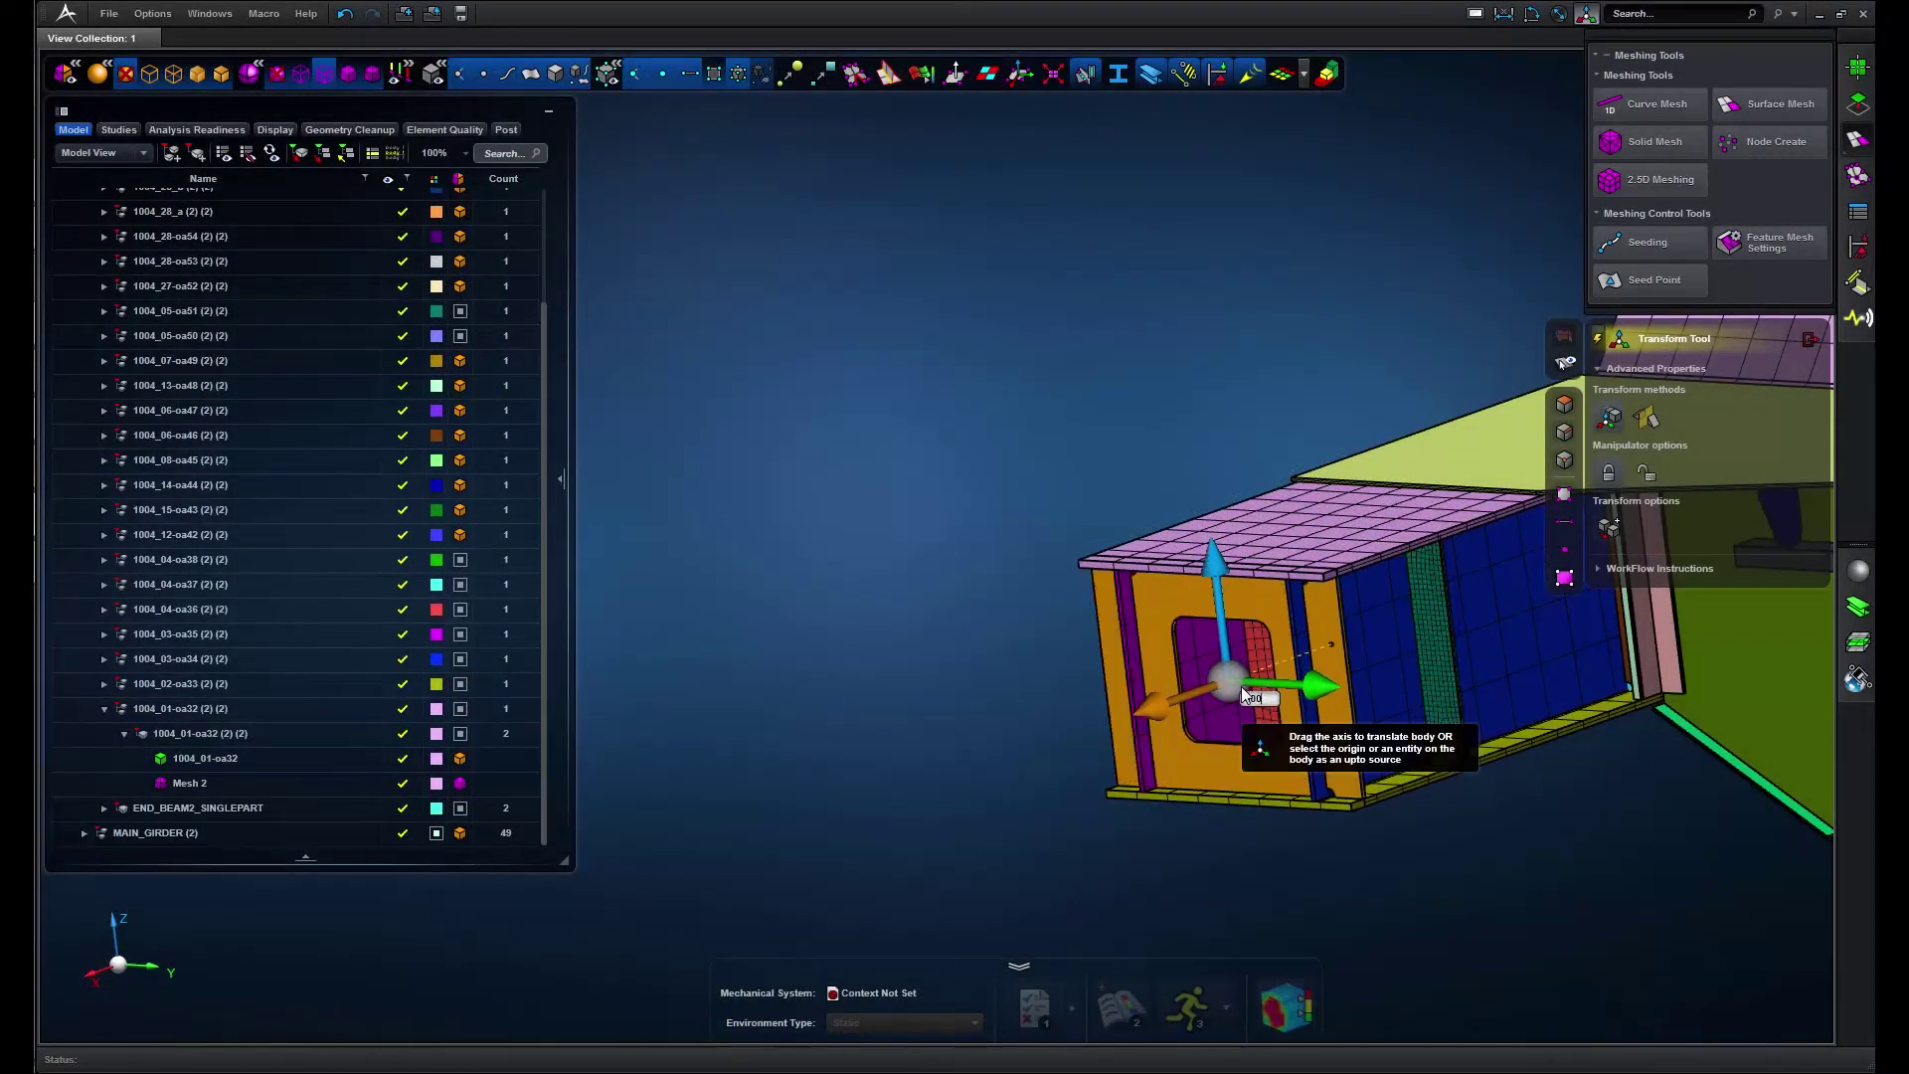
{"action": "scroll", "coordinate": [1435, 764], "scroll_direction": "up", "scroll_amount": 3}
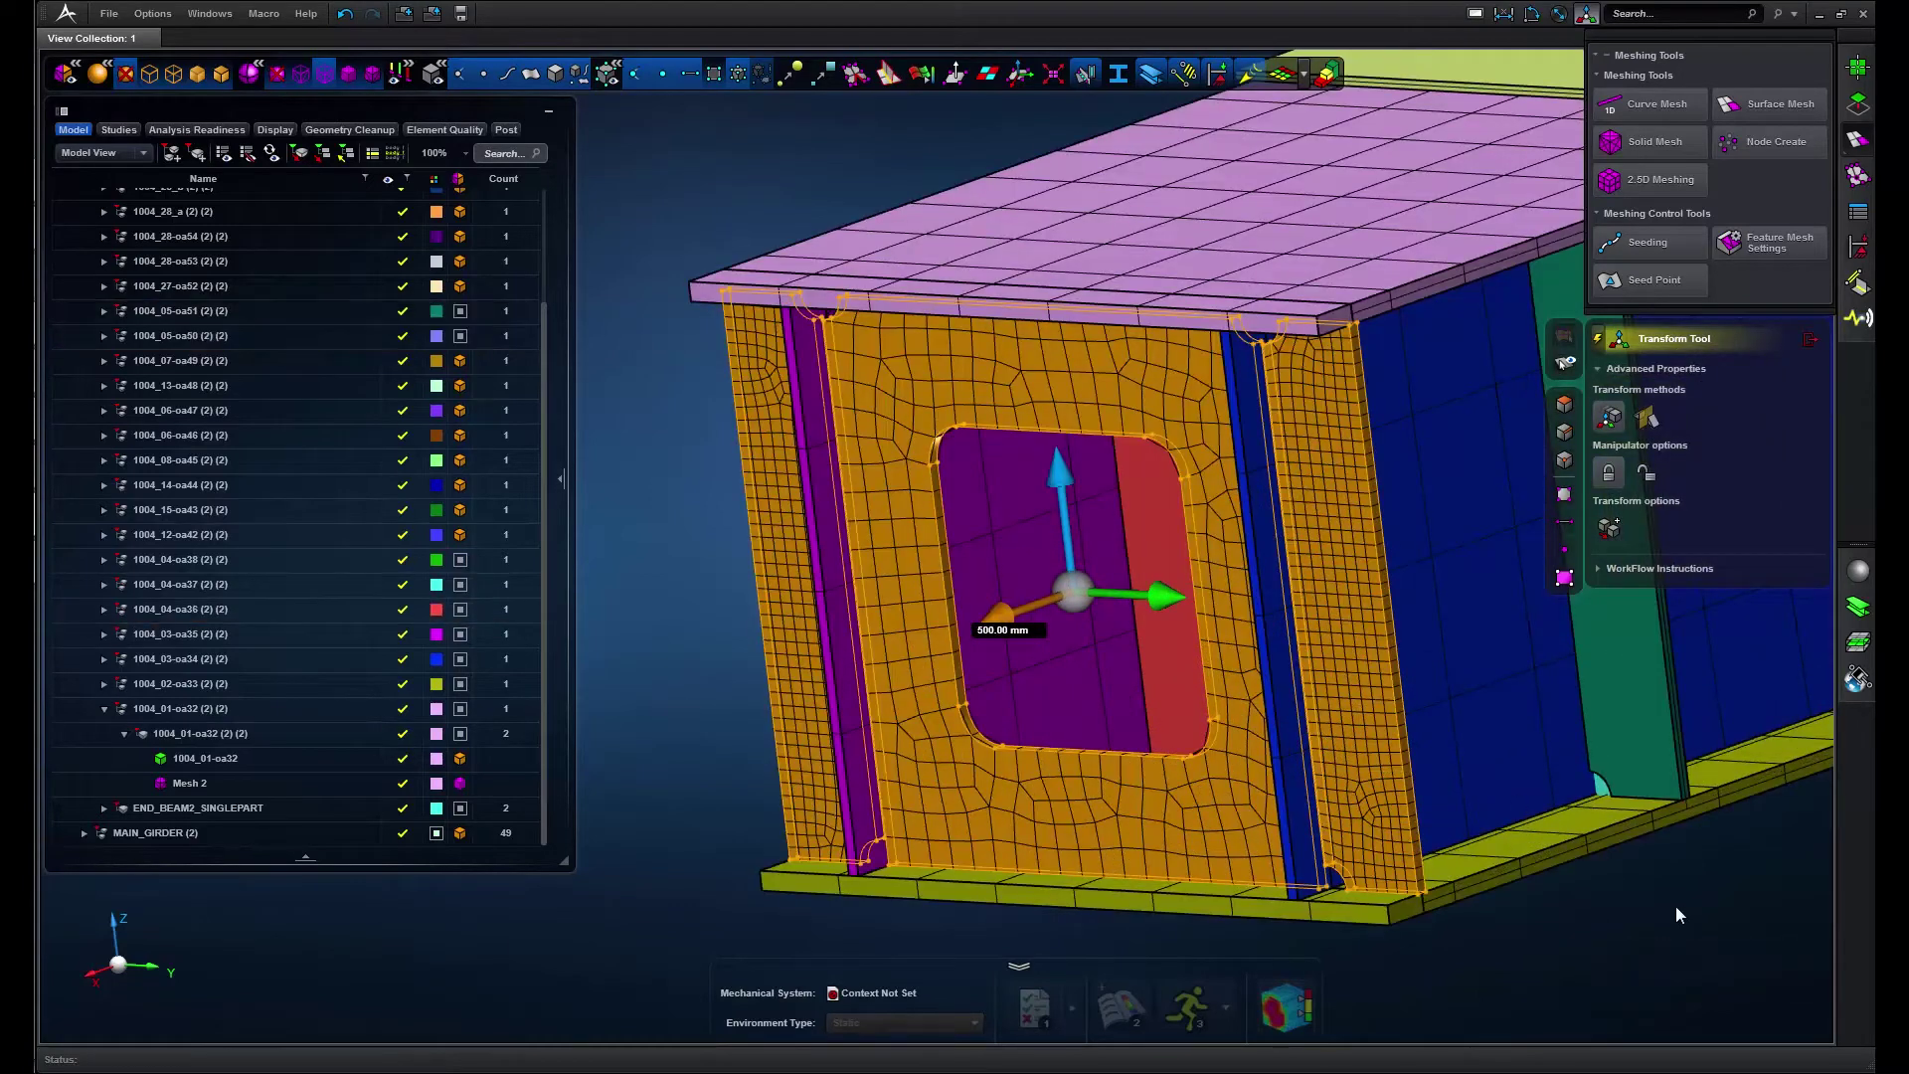